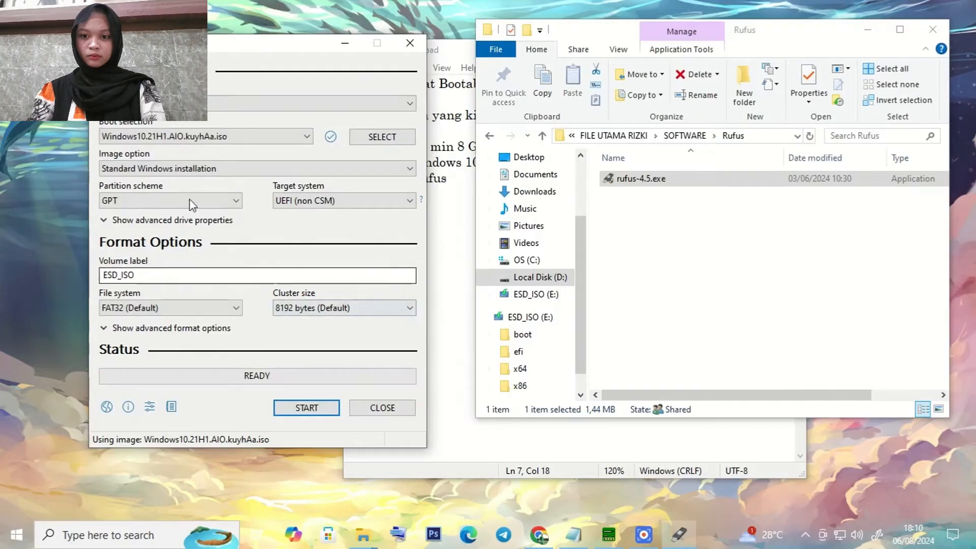
# Set the image option to Standard Windows installation, with the GPT partition scheme and UEFI (non CSM) as target system.
pyautogui.click(203, 169)
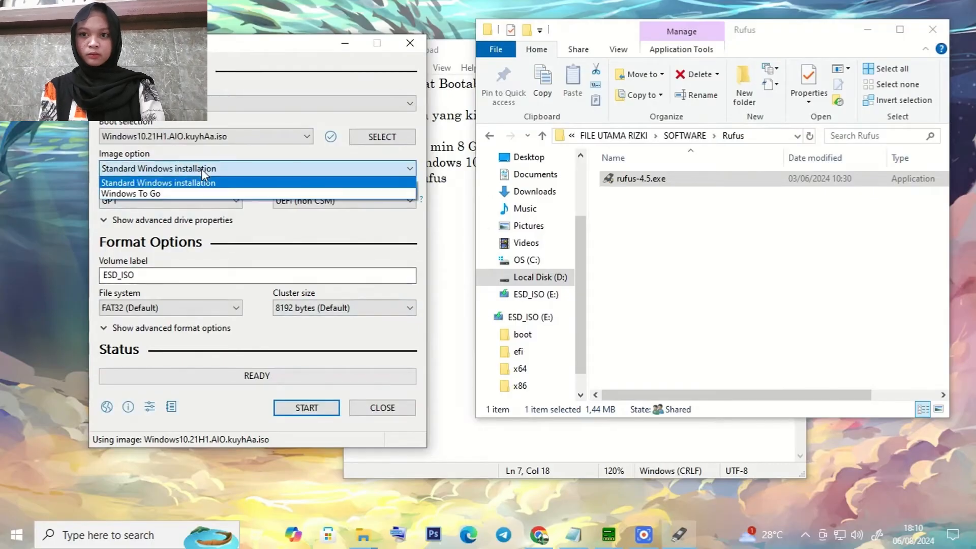
pyautogui.click(200, 180)
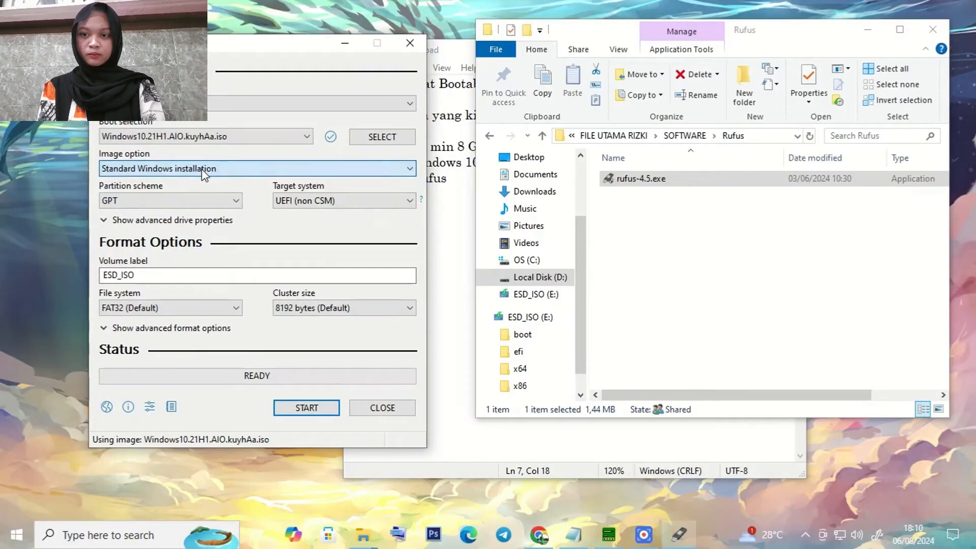
pyautogui.click(188, 200)
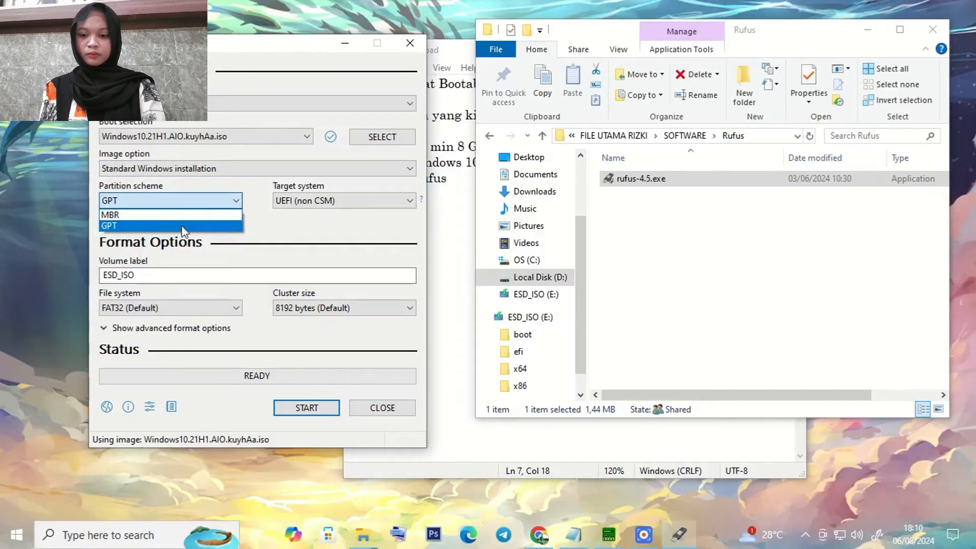
pyautogui.click(259, 208)
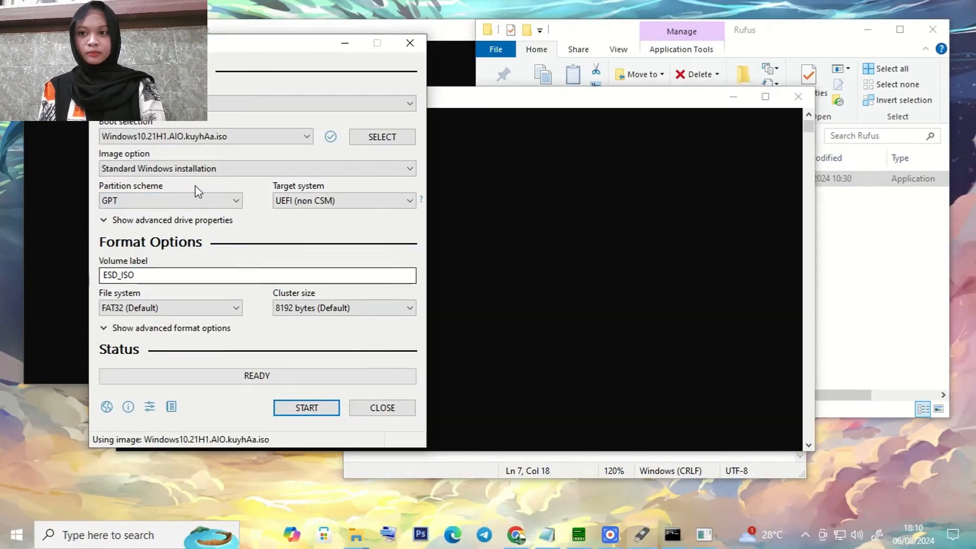
pyautogui.click(161, 201)
pyautogui.click(159, 216)
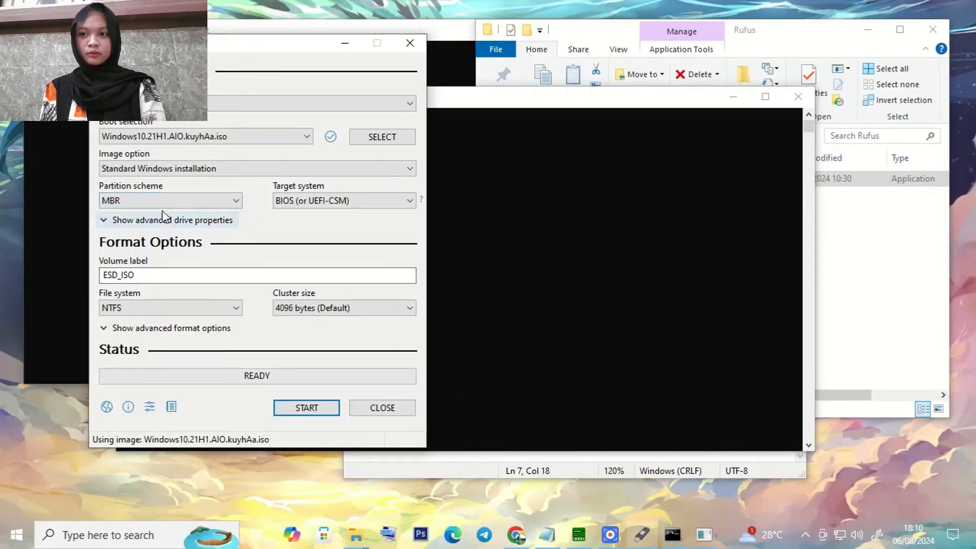
pyautogui.click(203, 201)
pyautogui.click(171, 225)
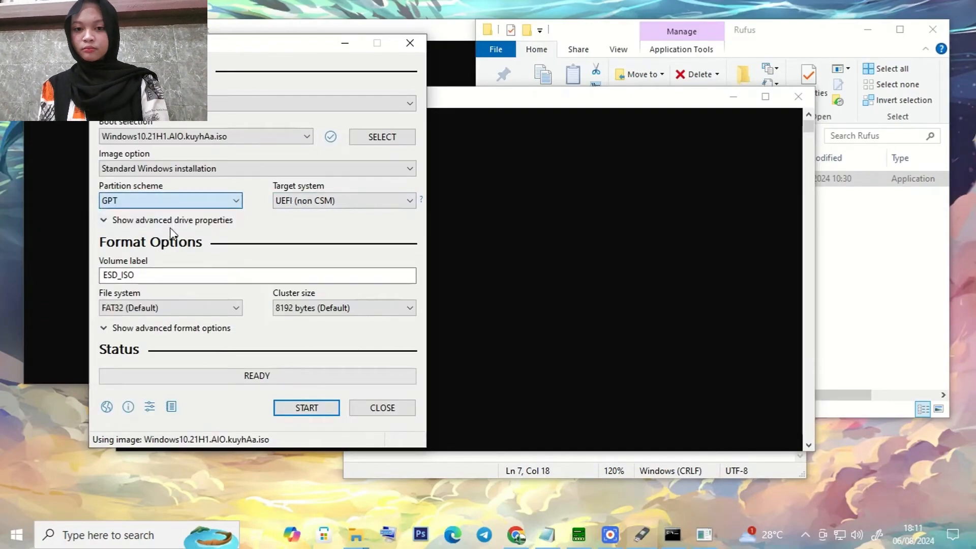
pyautogui.click(329, 202)
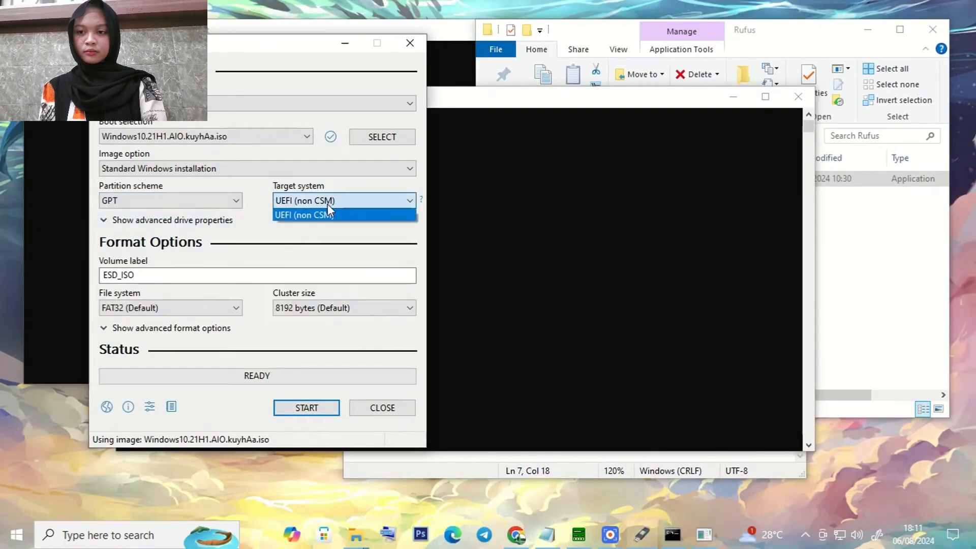
# Keep ESD_ISO as the volume label and FAT32 (Default) as the file system for the USB drive.
pyautogui.click(174, 269)
pyautogui.click(168, 275)
pyautogui.moveTo(154, 277); pyautogui.dragTo(77, 289)
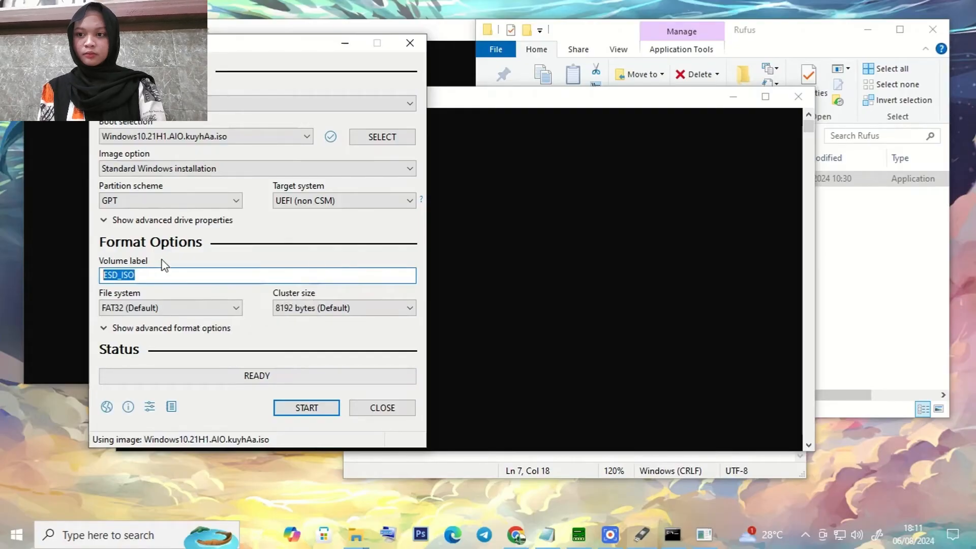
pyautogui.click(166, 275)
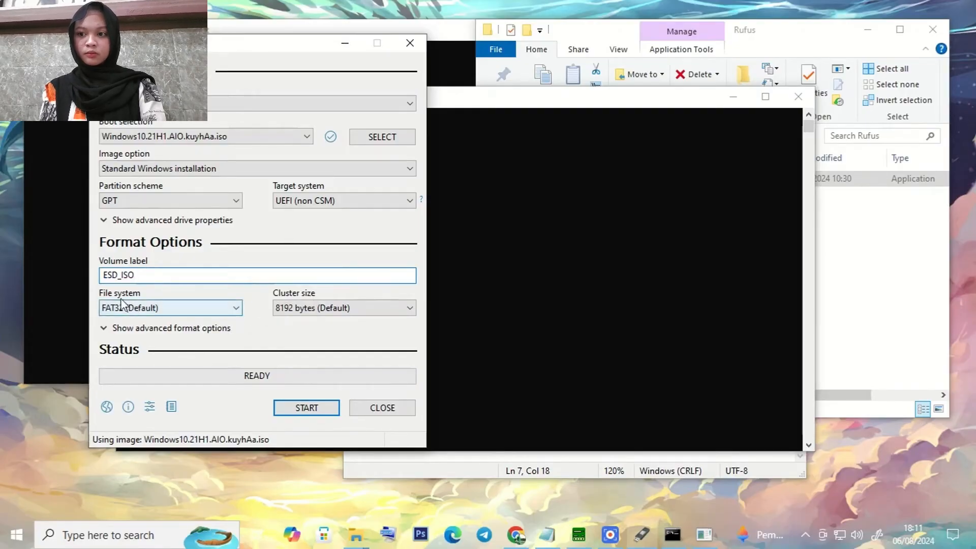
pyautogui.click(160, 307)
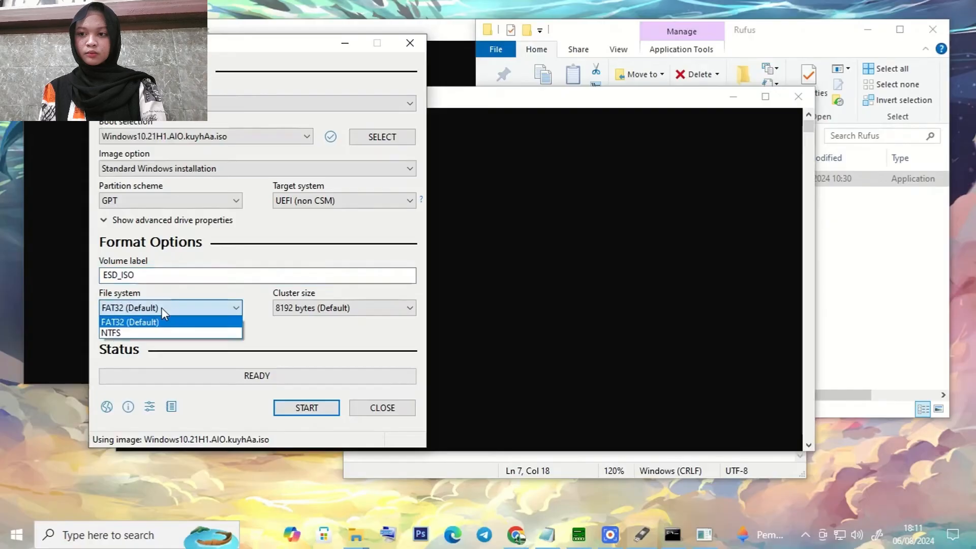
pyautogui.click(173, 298)
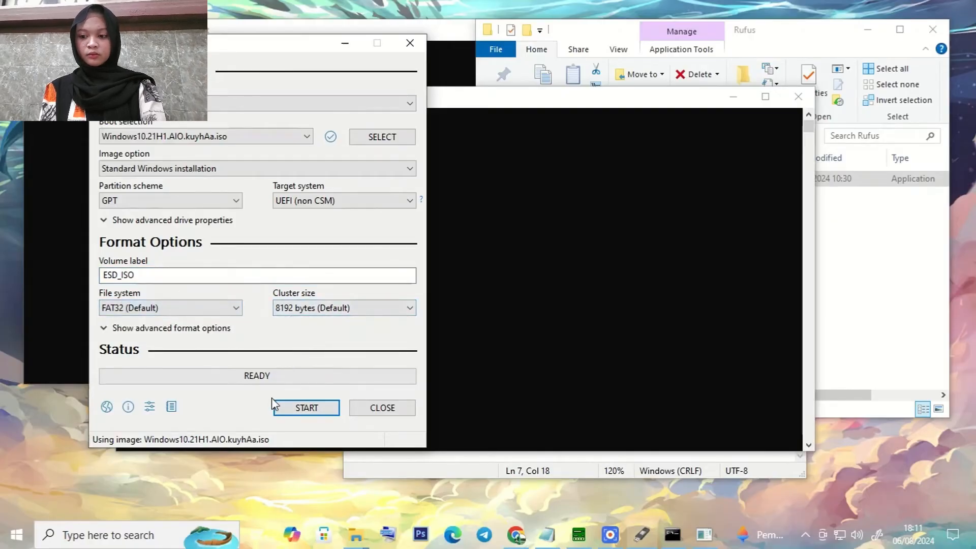
# Start writing the Windows 10 ISO to the USB drive without any installation customizations, accepting that the drive's data is erased.
pyautogui.click(296, 404)
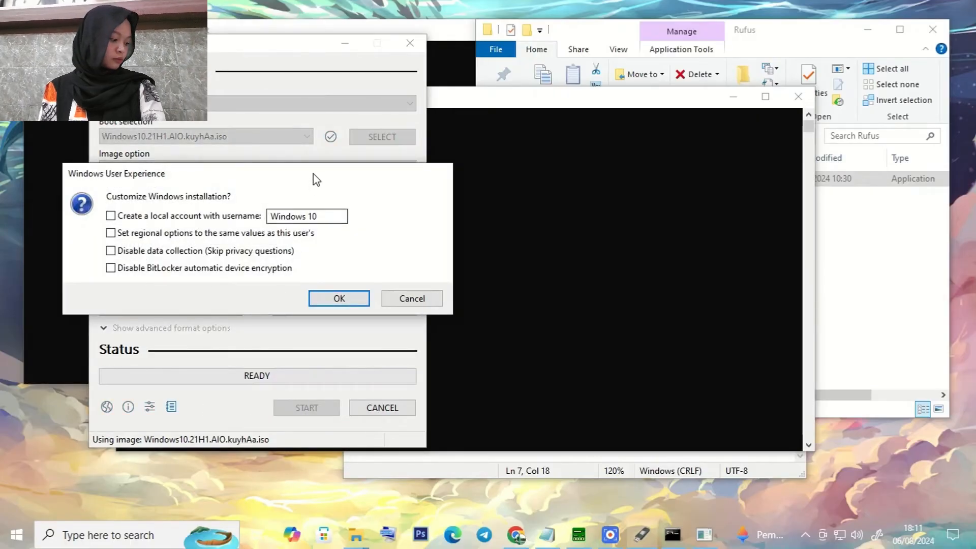
pyautogui.moveTo(316, 179); pyautogui.dragTo(583, 94)
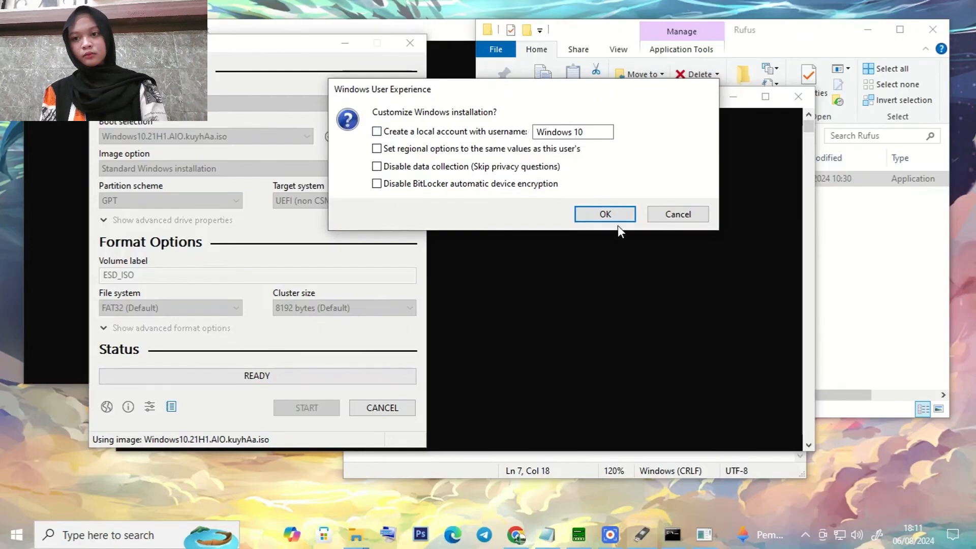
pyautogui.click(604, 215)
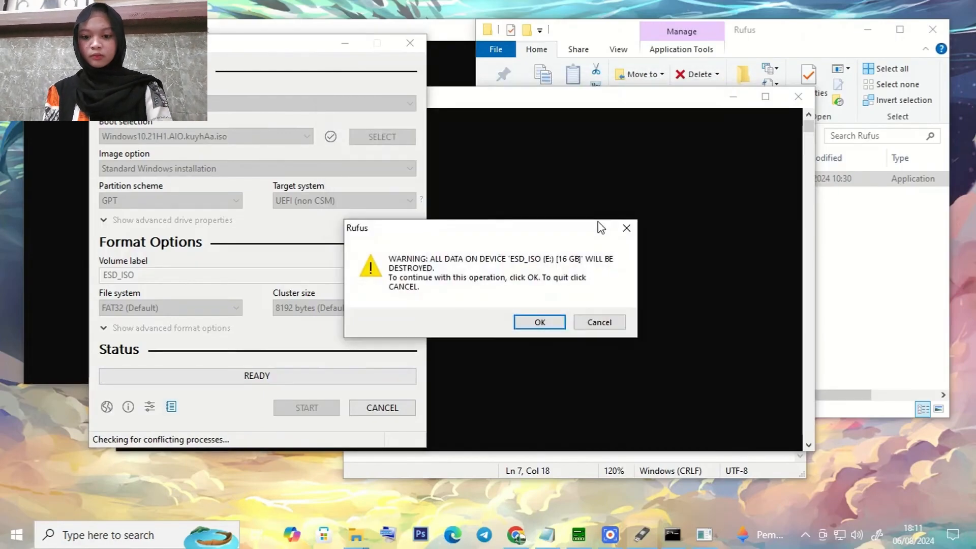
pyautogui.click(539, 322)
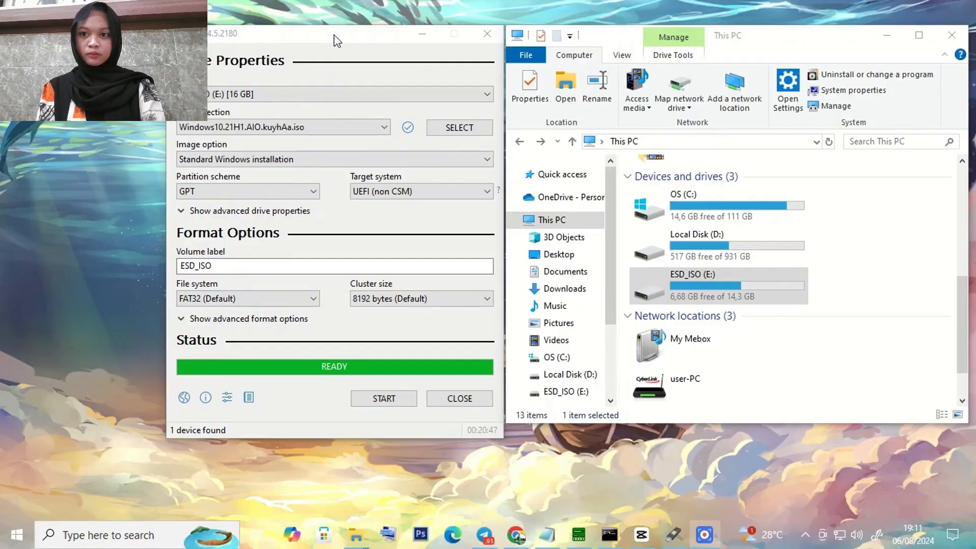
# Open the ESD_ISO (E:) drive in File Explorer to check the contents of the bootable USB drive.
pyautogui.moveTo(334, 35); pyautogui.dragTo(335, 35)
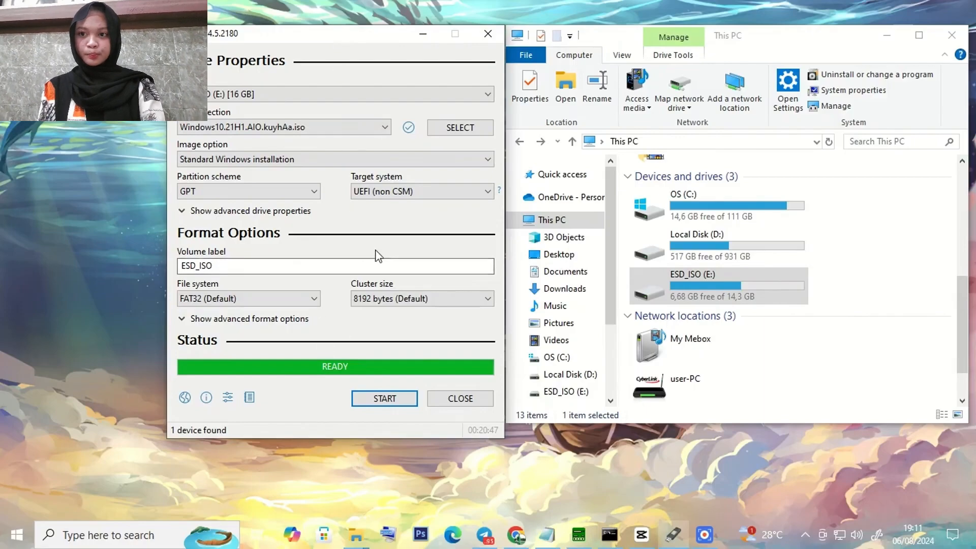
pyautogui.click(716, 298)
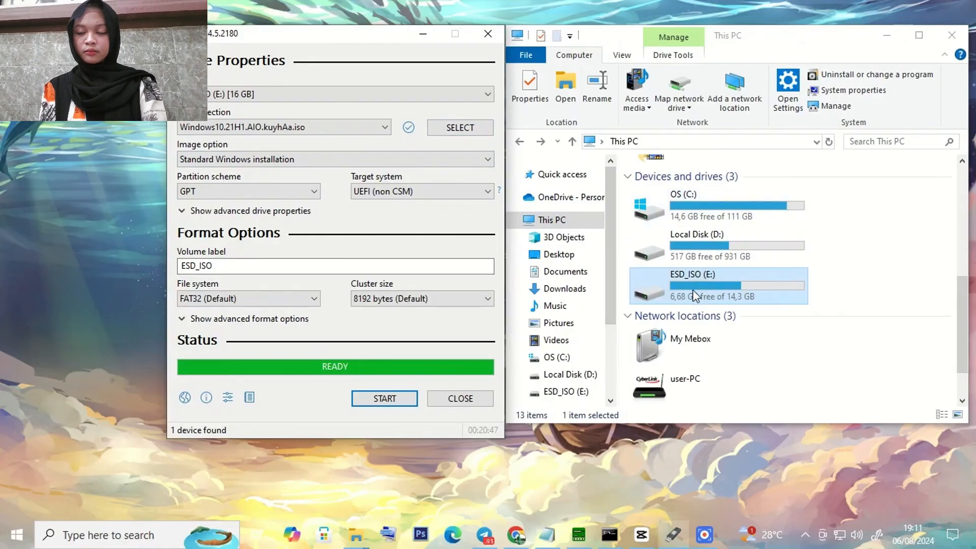
pyautogui.doubleClick(695, 296)
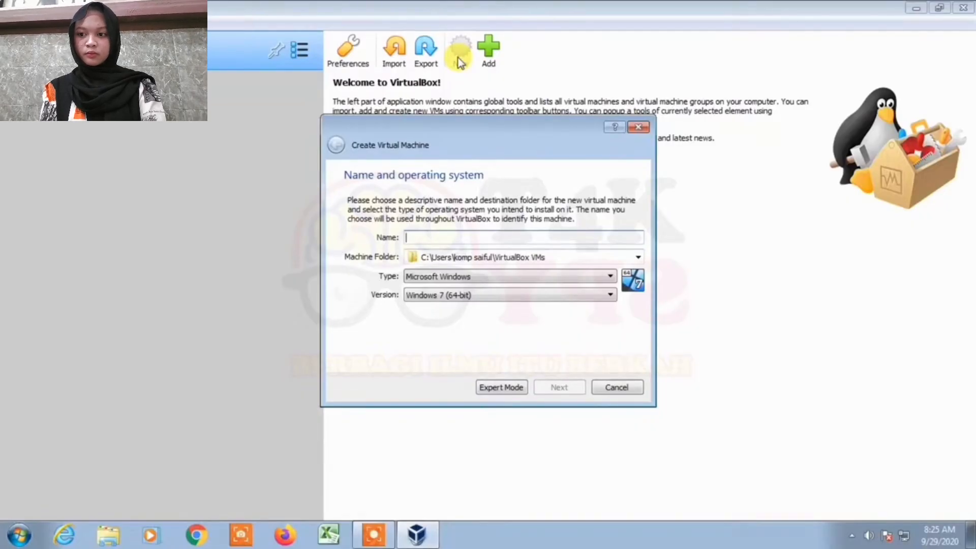
# Name the new virtual machine NAMAKALIAN and set its type to Microsoft Windows, version Windows 10 (64-bit).
pyautogui.write('NAMAKALIAN')
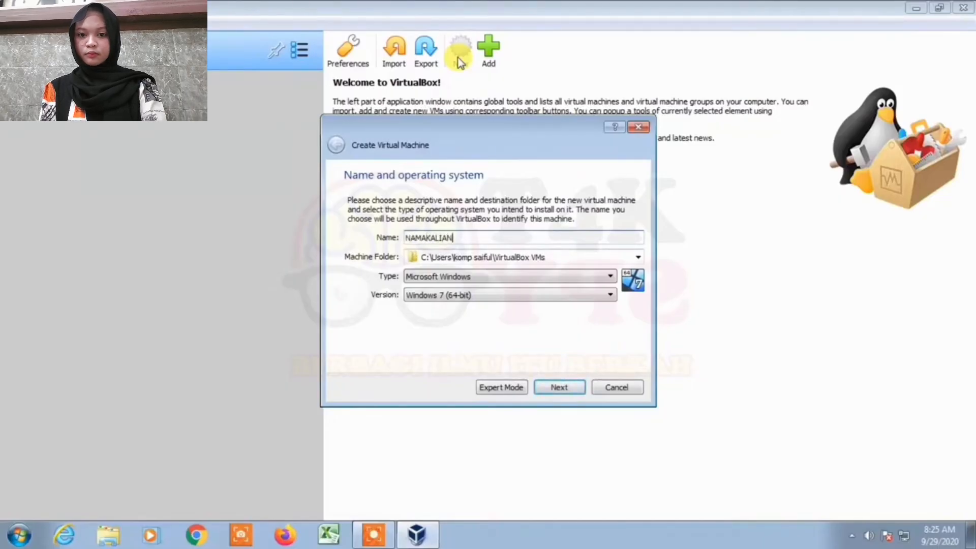
pyautogui.click(481, 279)
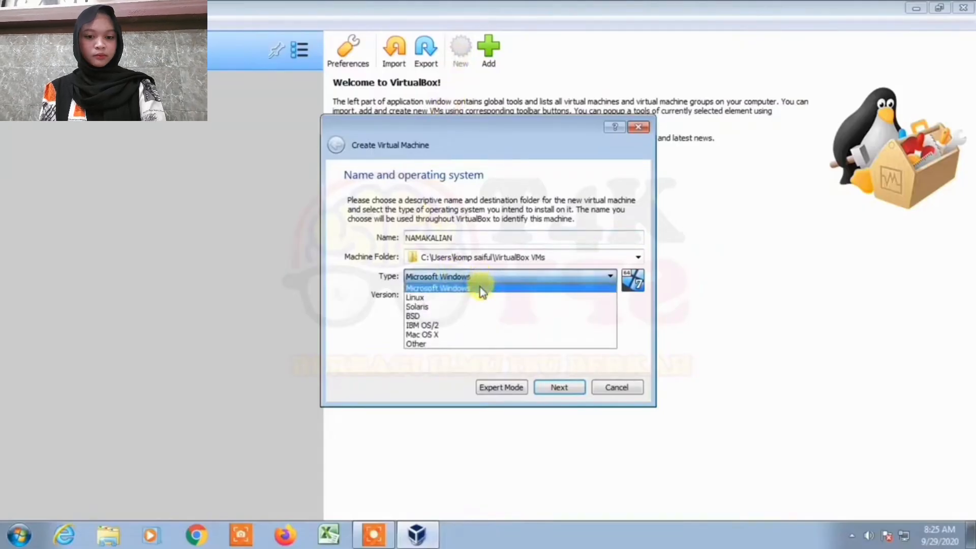
pyautogui.click(480, 288)
pyautogui.click(469, 297)
pyautogui.scroll(-3, 440, 394)
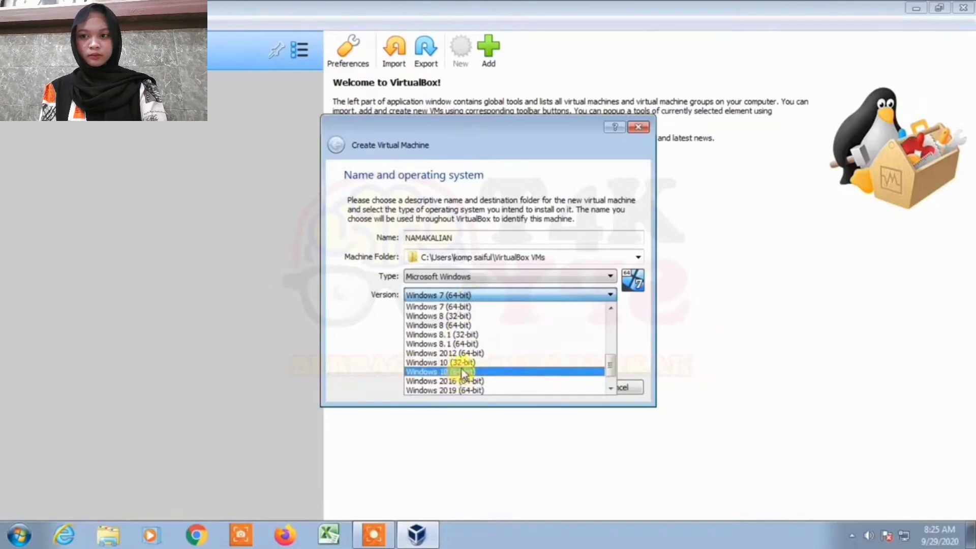
pyautogui.click(463, 374)
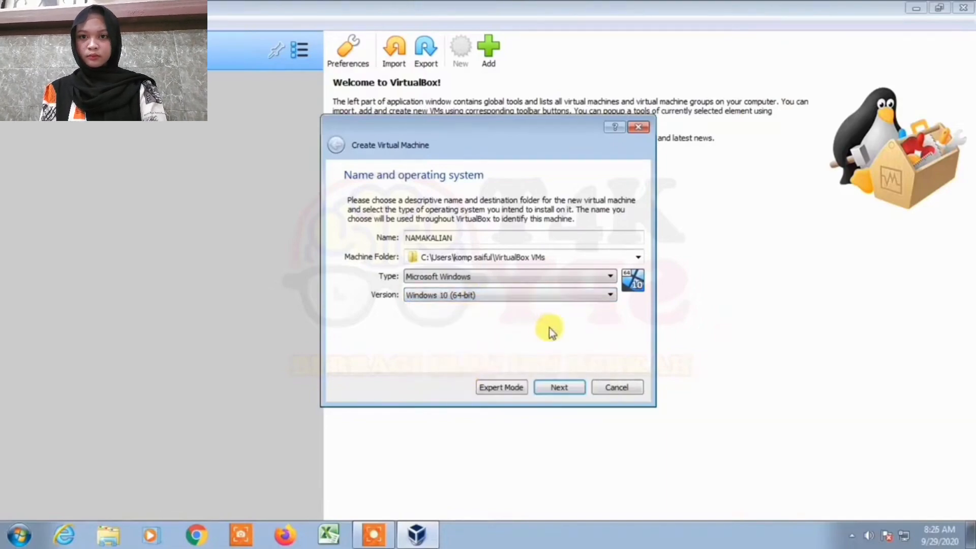
pyautogui.click(560, 387)
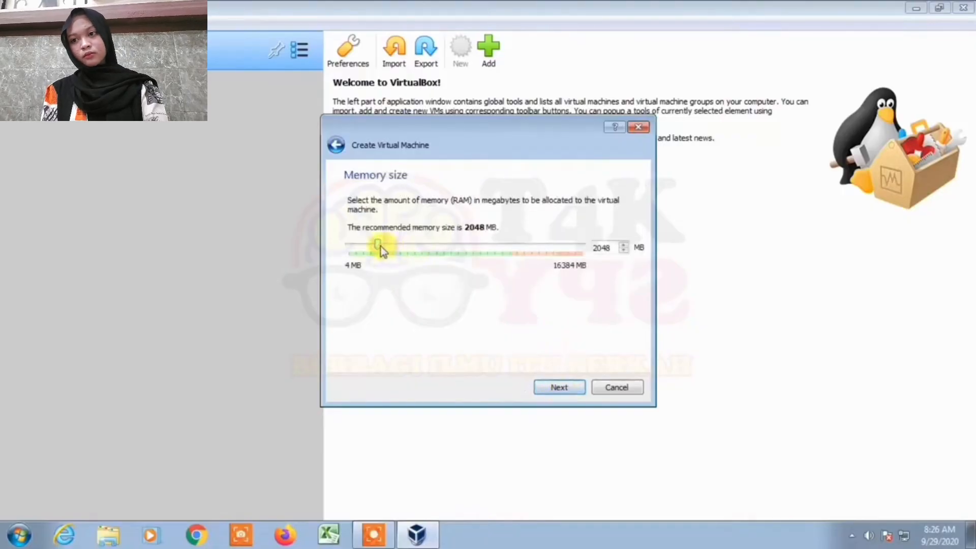
# Allocate 11375 MB of memory to the new virtual machine.
pyautogui.moveTo(379, 246); pyautogui.dragTo(467, 250)
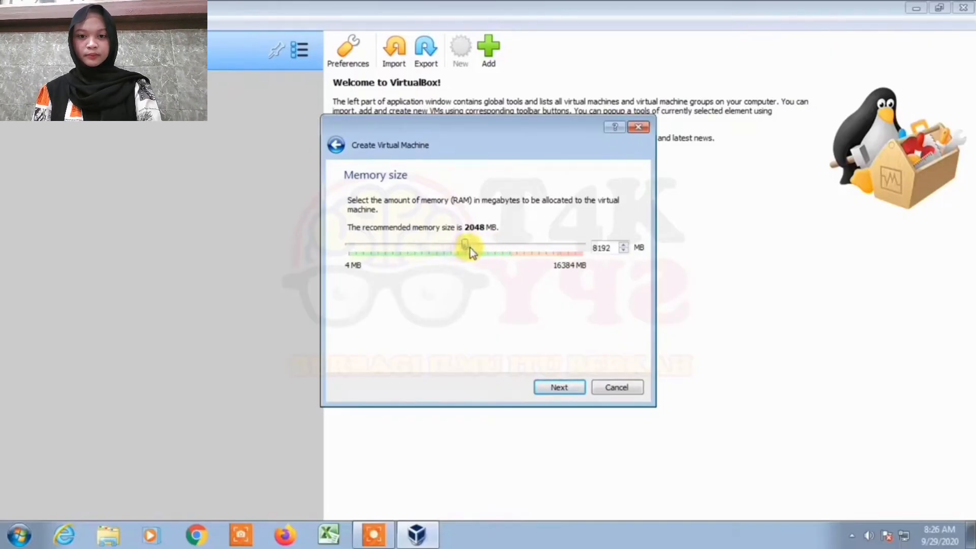
pyautogui.moveTo(484, 248); pyautogui.dragTo(513, 254)
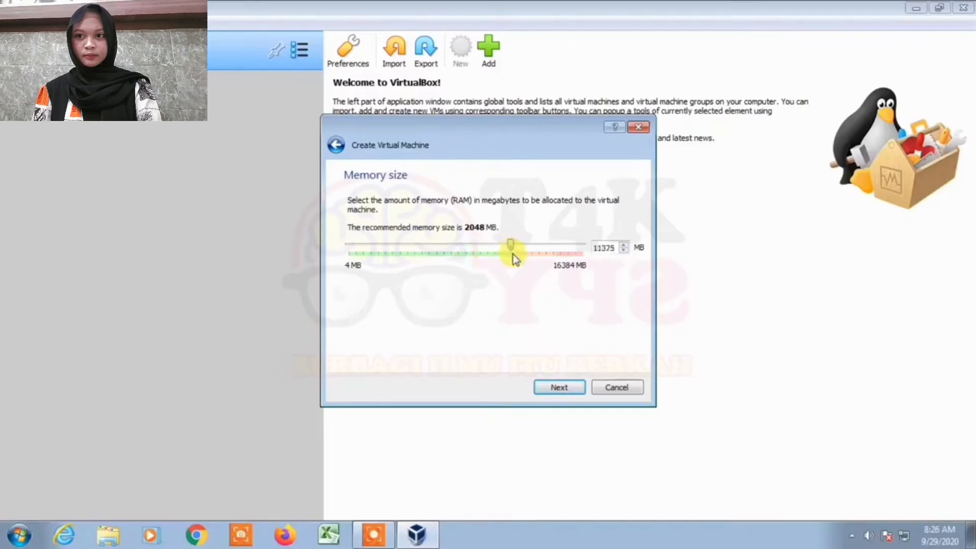
pyautogui.click(565, 387)
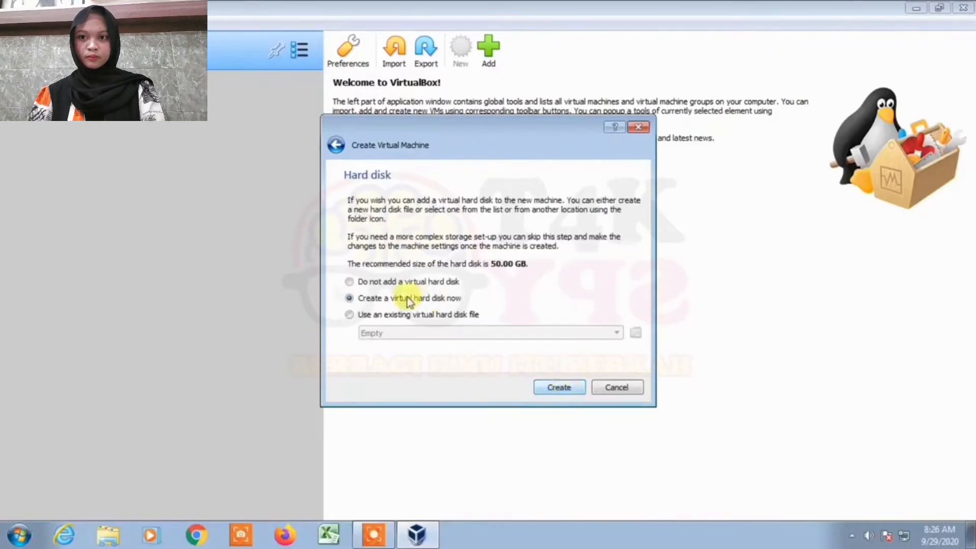
# Create a dynamically allocated VDI virtual hard disk of 50 GB for the new virtual machine.
pyautogui.click(559, 387)
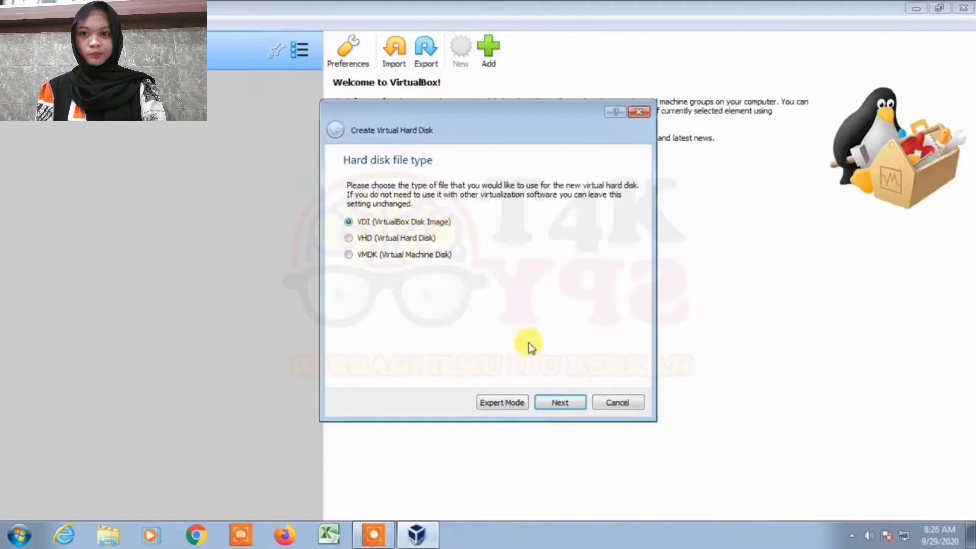
pyautogui.click(571, 402)
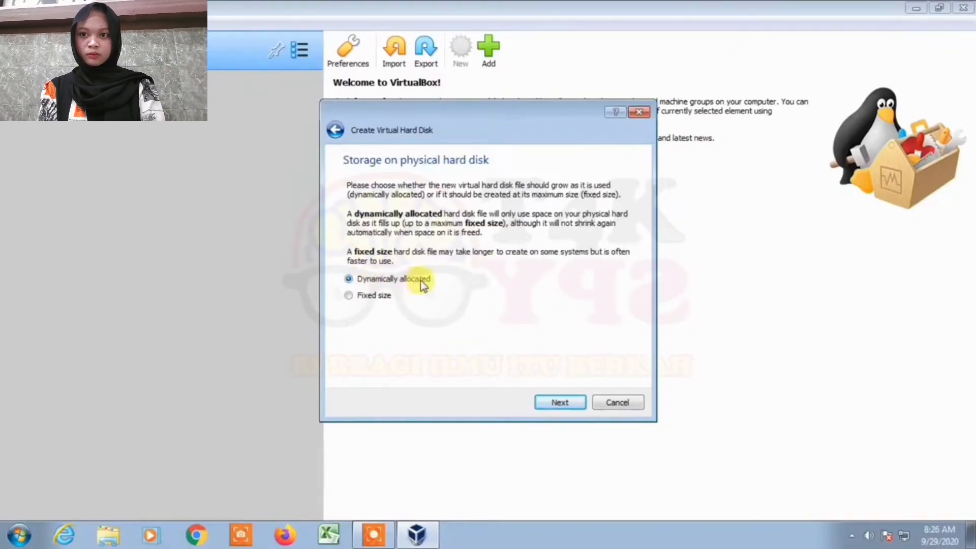
pyautogui.click(561, 402)
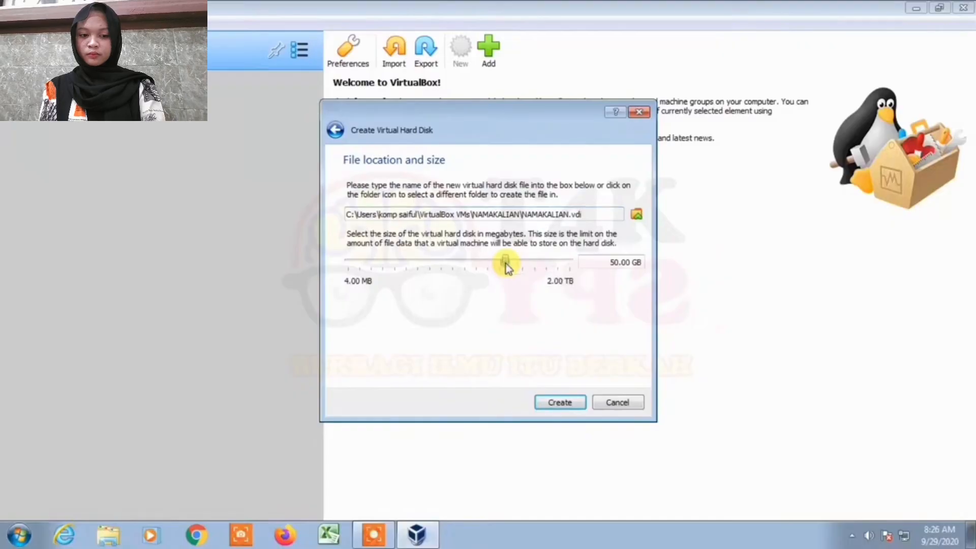
pyautogui.moveTo(505, 264)
pyautogui.mouseDown()
pyautogui.moveTo(521, 264)
pyautogui.moveTo(483, 262)
pyautogui.moveTo(504, 261)
pyautogui.mouseUp()
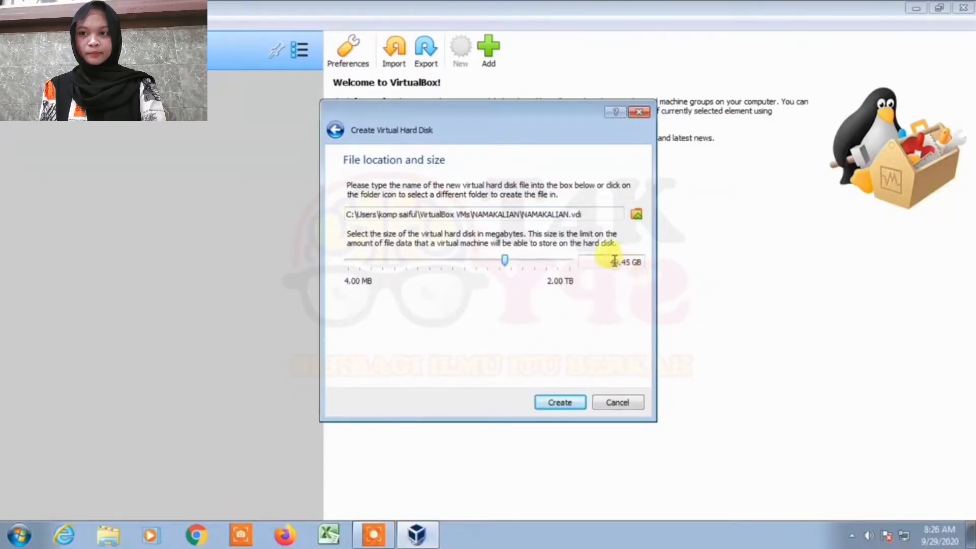
pyautogui.moveTo(611, 261); pyautogui.dragTo(632, 262)
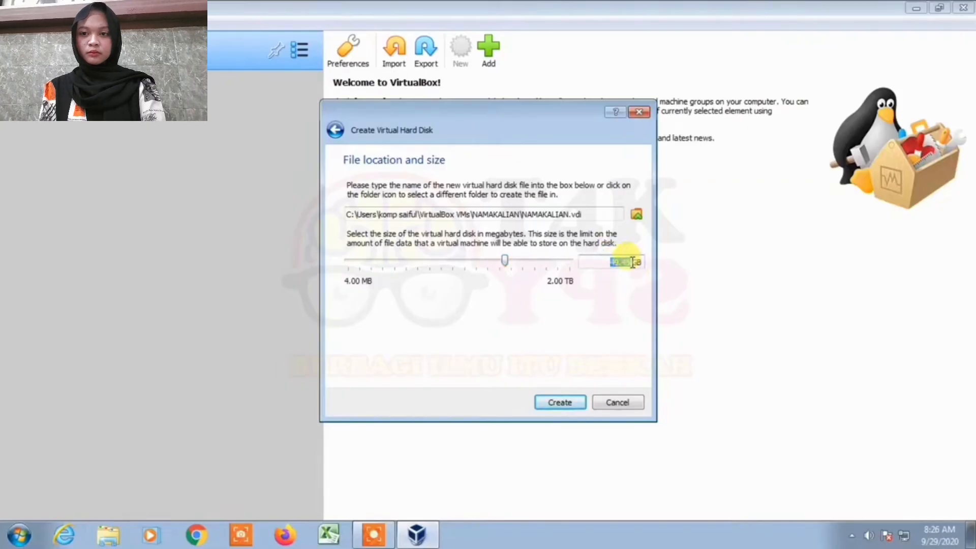
pyautogui.write('50')
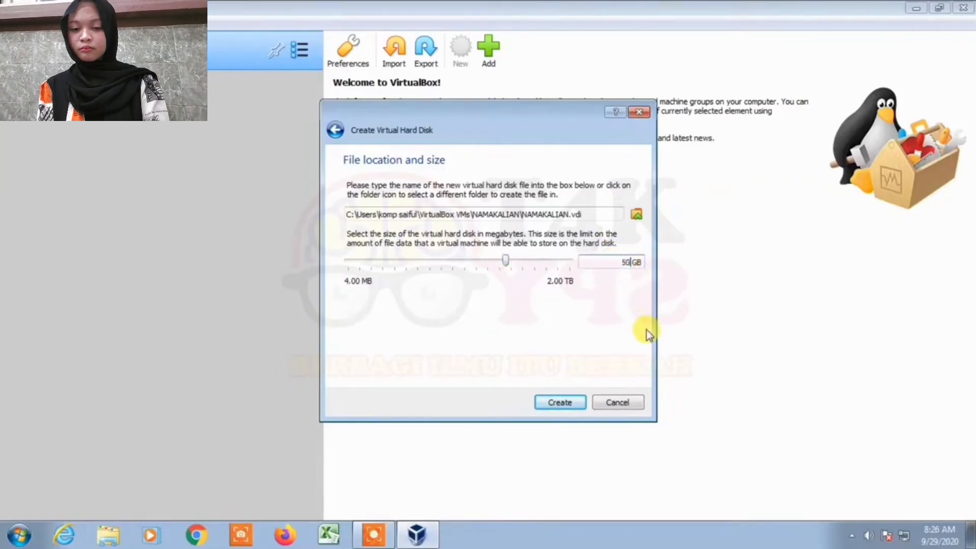
pyautogui.click(563, 402)
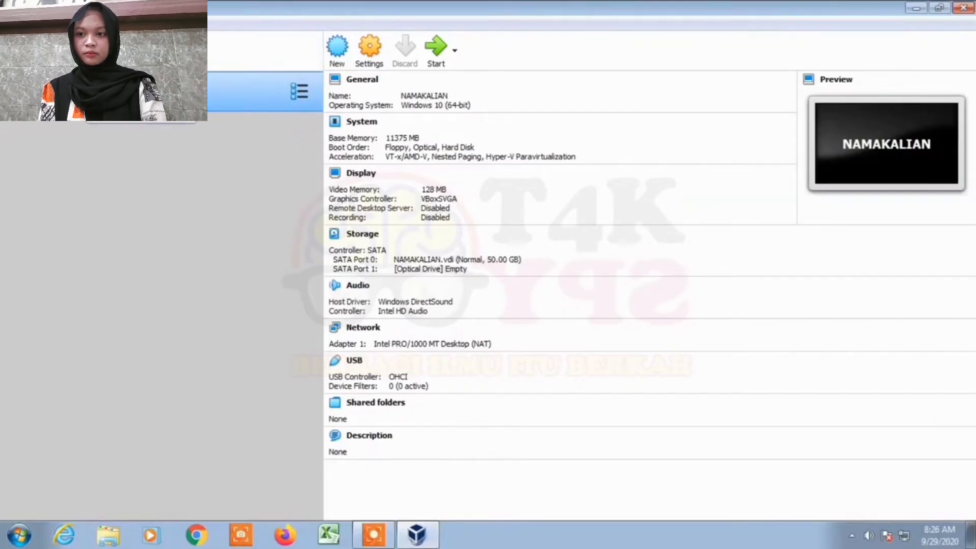
# Attach the Windows 10 AIO 19h2 Versi 1909.18363.628 Update Jan 2020 x64.iso image to the NAMAKALIAN machine's empty optical drive.
pyautogui.click(367, 52)
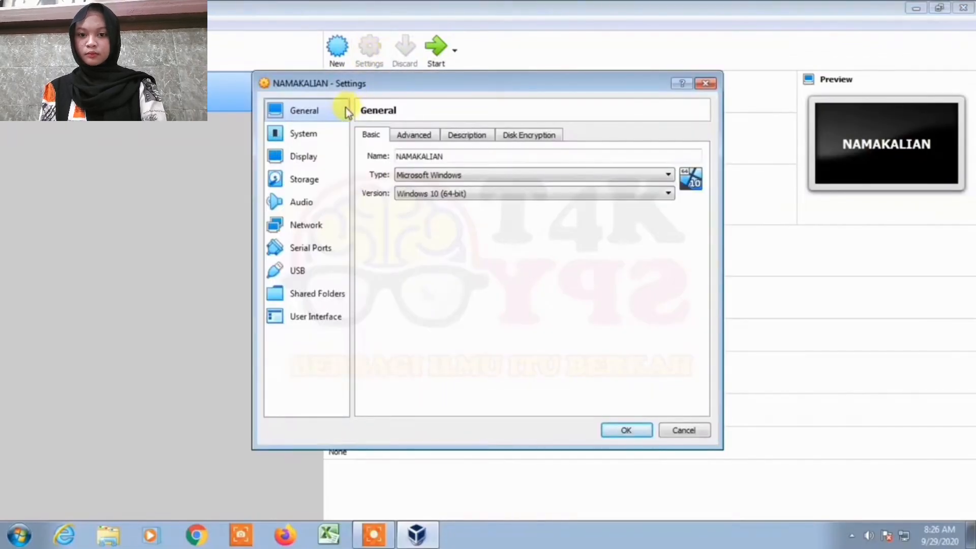
pyautogui.click(301, 183)
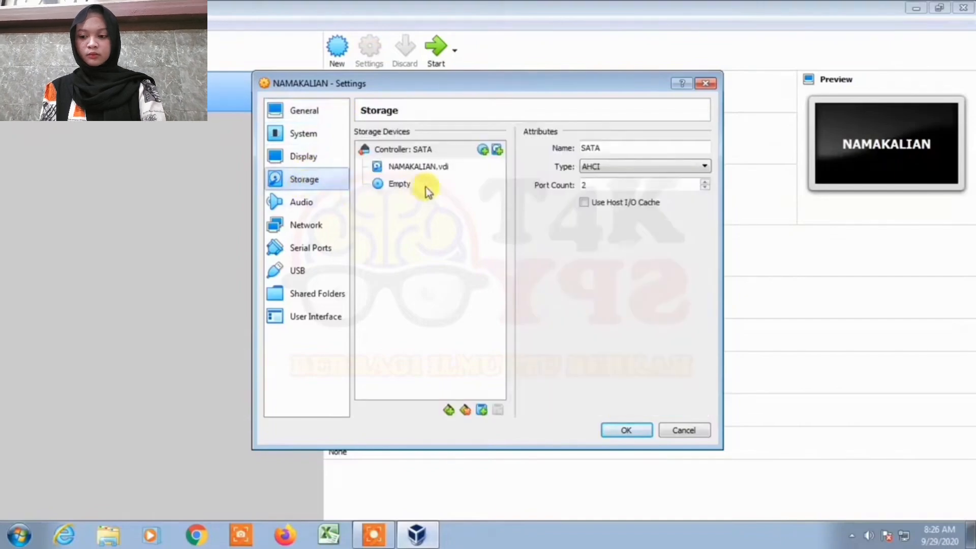
pyautogui.click(393, 186)
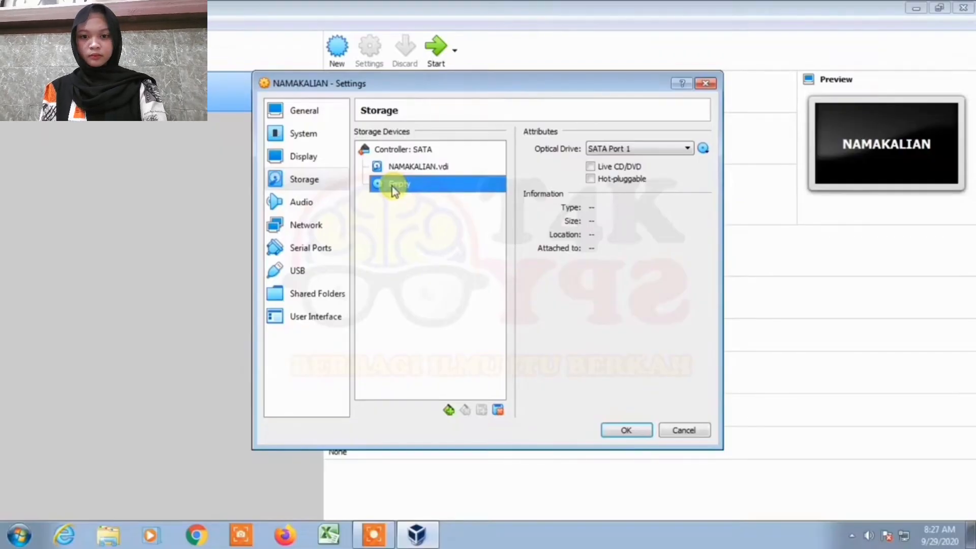
pyautogui.click(704, 149)
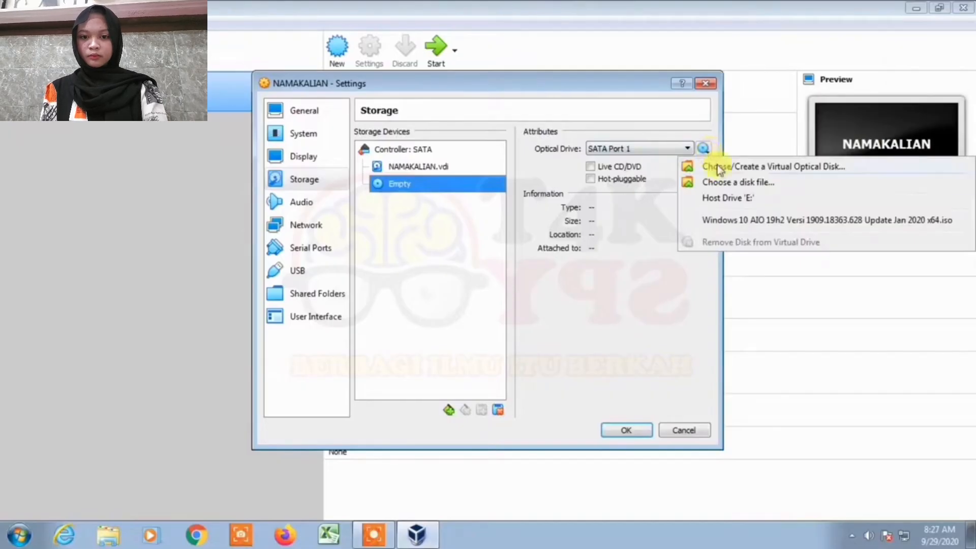
pyautogui.click(740, 187)
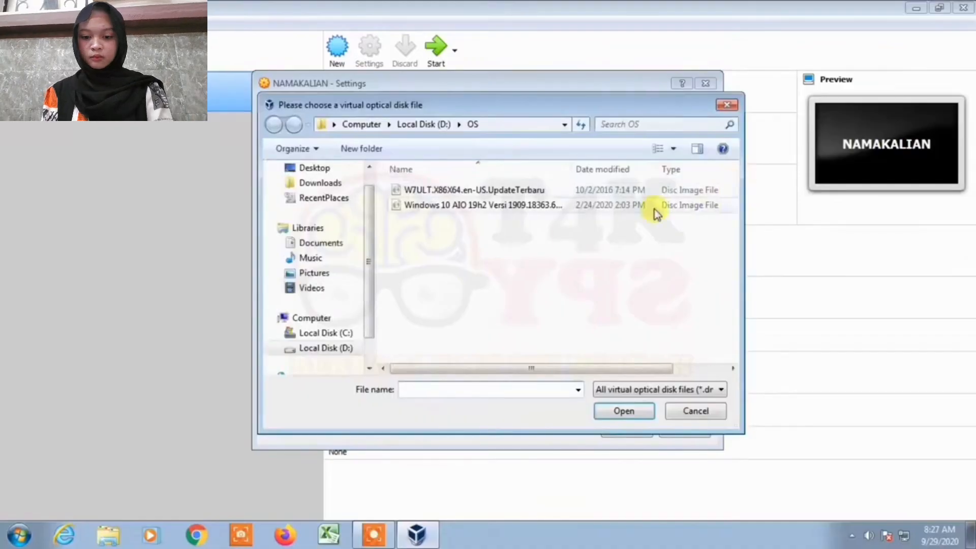
pyautogui.doubleClick(483, 205)
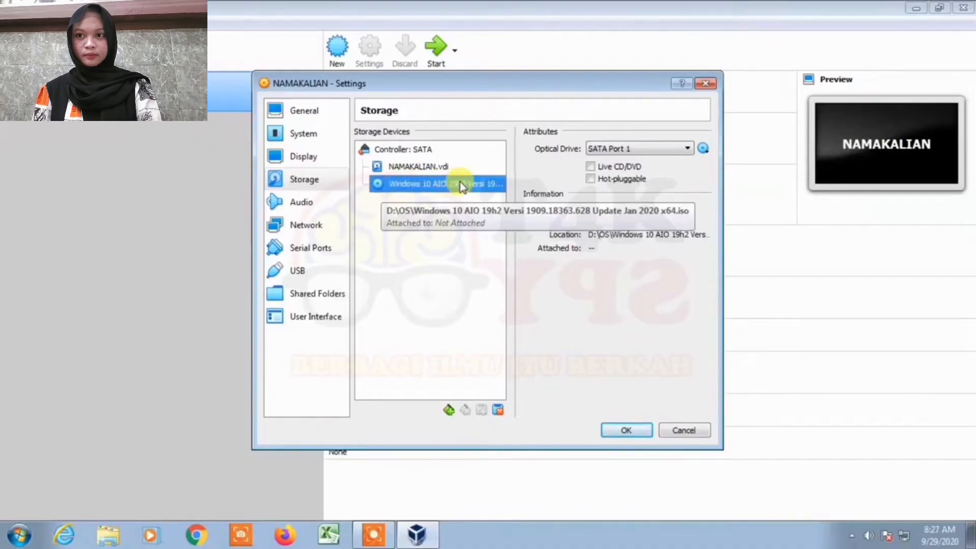
pyautogui.click(624, 432)
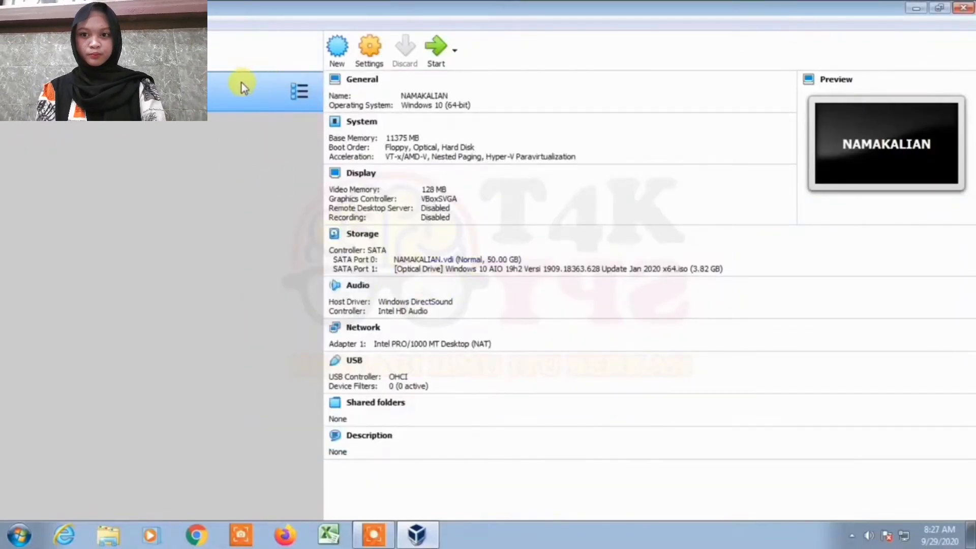
# Start the NAMAKALIAN virtual machine with the Windows 10 AIO 19h2 ISO as its start-up disk.
pyautogui.click(436, 51)
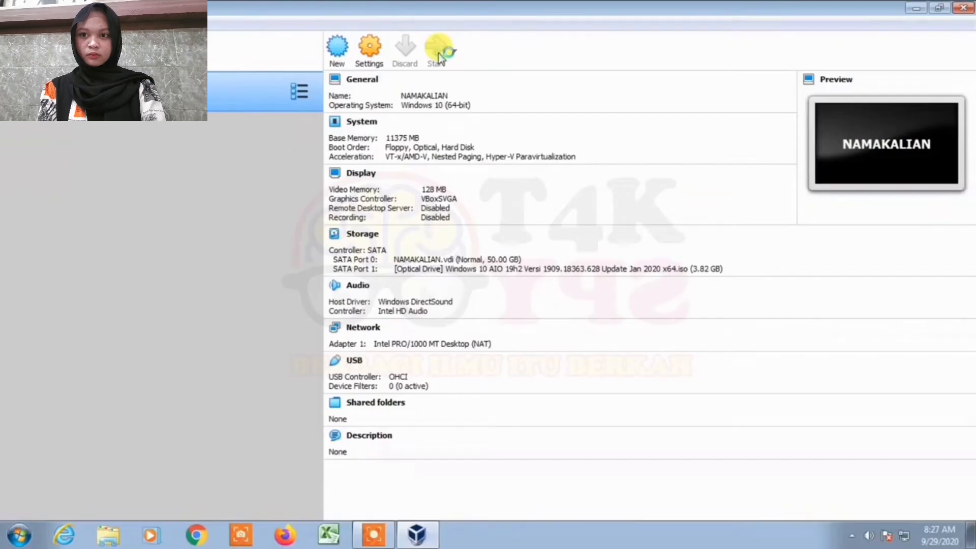
pyautogui.click(435, 56)
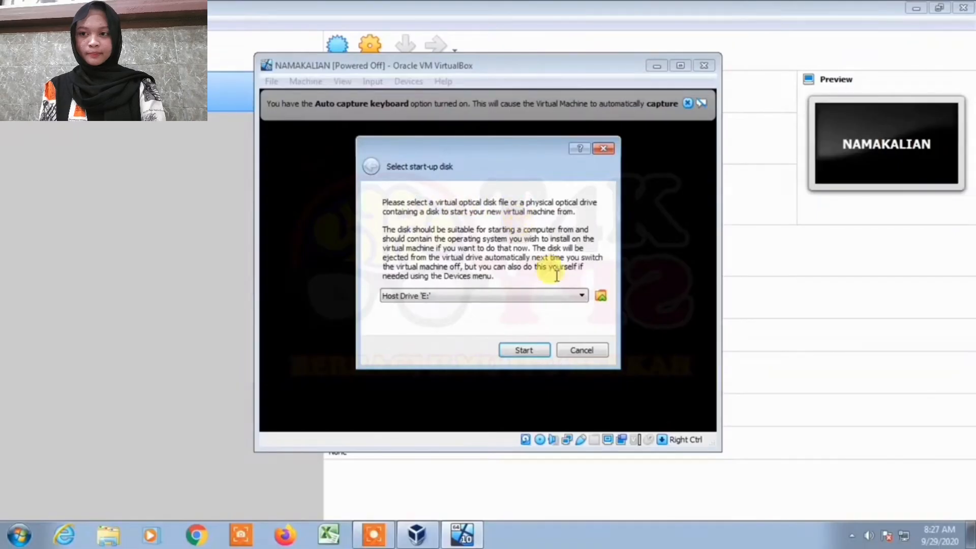
pyautogui.click(580, 296)
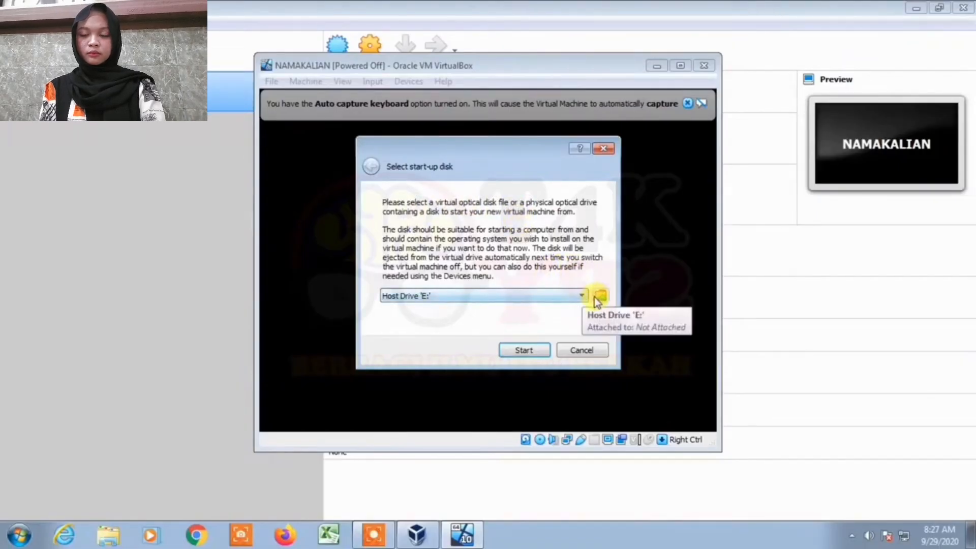
pyautogui.click(599, 296)
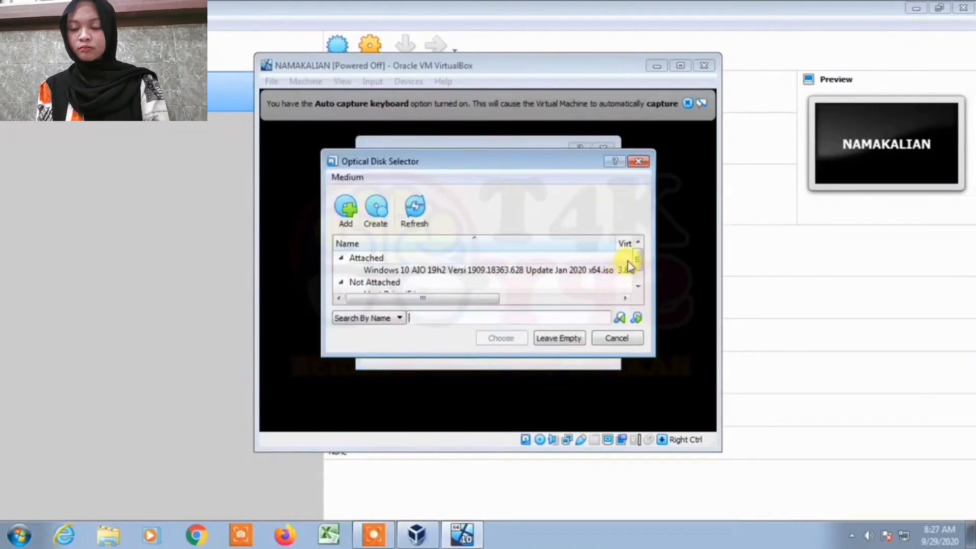
pyautogui.moveTo(637, 260)
pyautogui.mouseDown()
pyautogui.moveTo(640, 288)
pyautogui.moveTo(639, 257)
pyautogui.mouseUp()
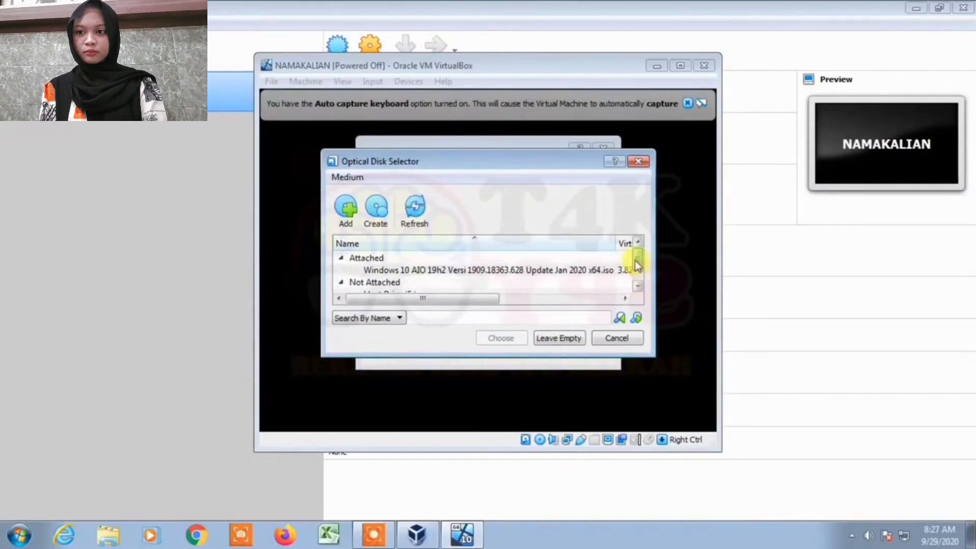
pyautogui.click(551, 270)
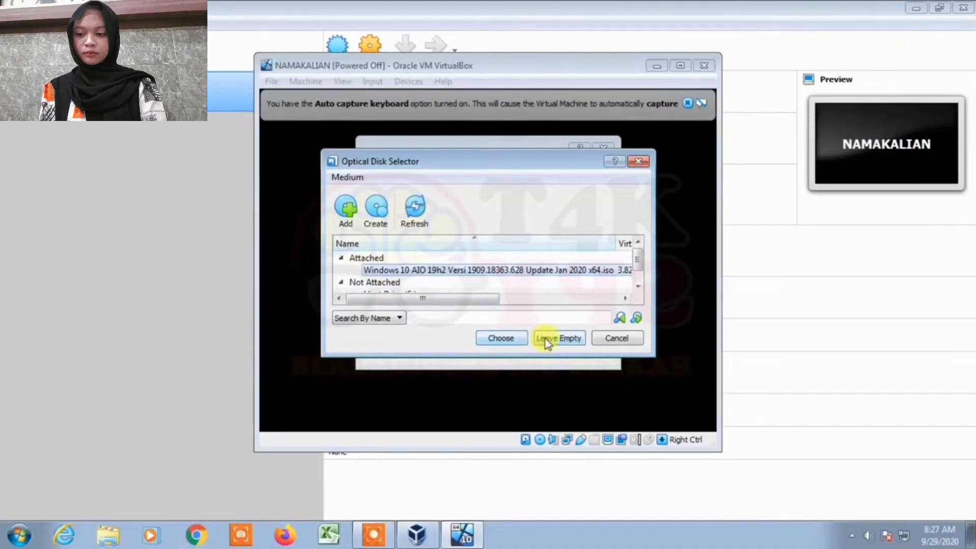
pyautogui.click(500, 338)
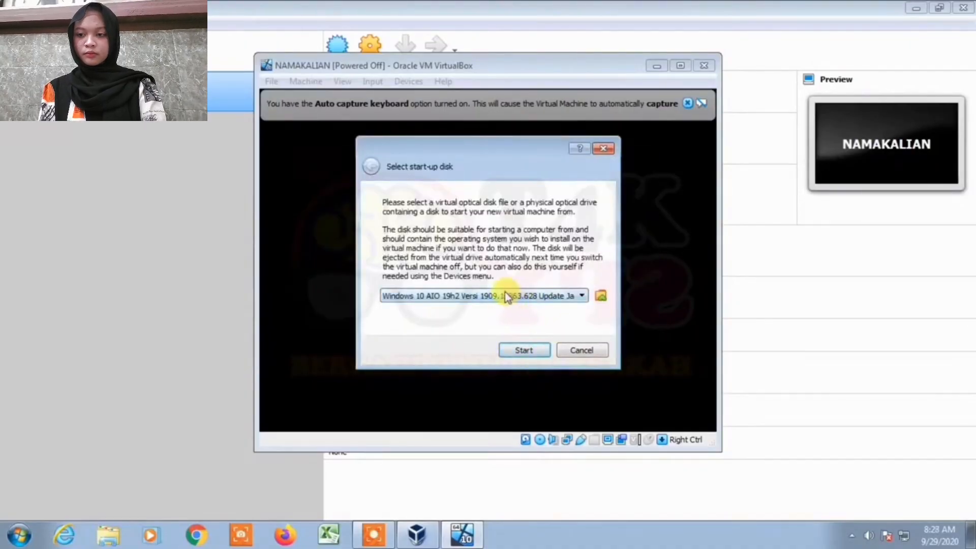
pyautogui.click(525, 350)
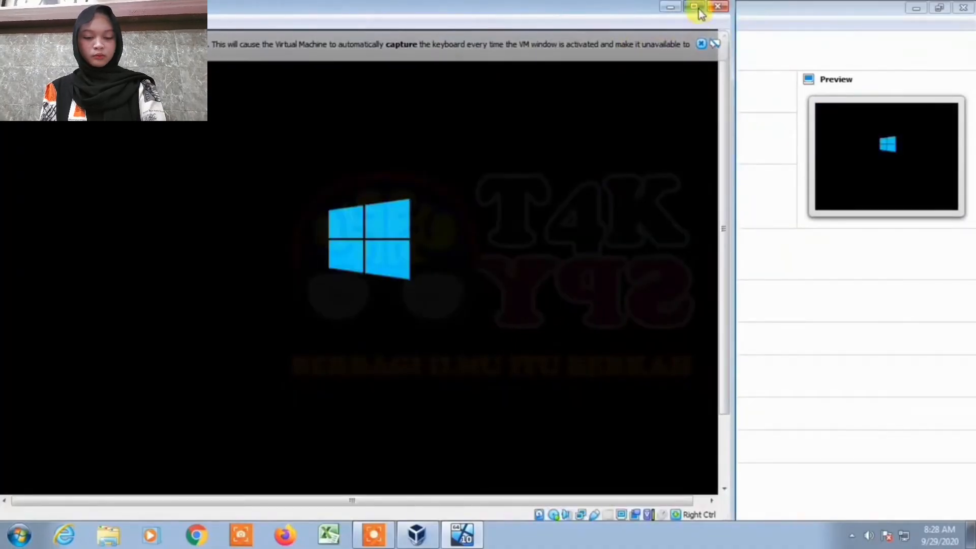
# Maximize the virtual machine window and start the Windows installation with English (United States) language and format and US keyboard.
pyautogui.click(694, 7)
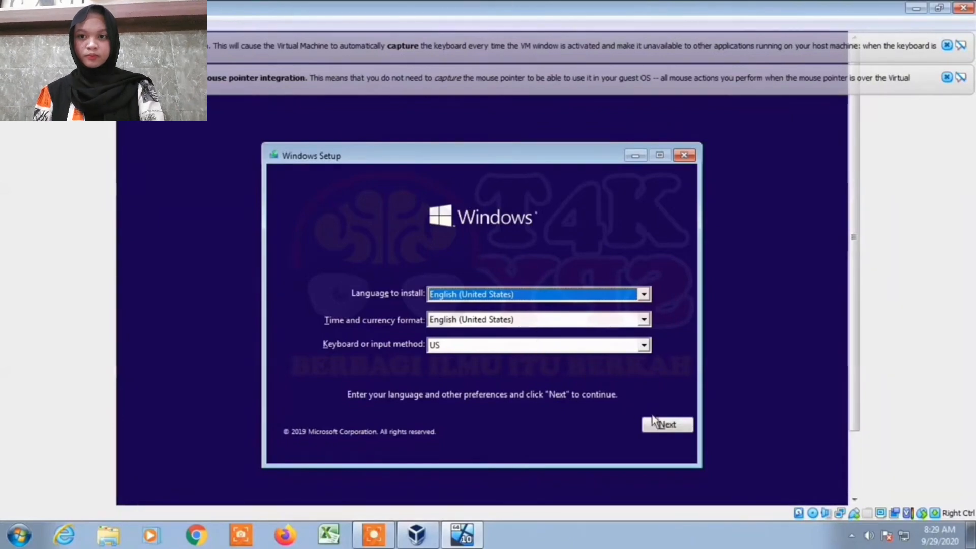
pyautogui.click(664, 426)
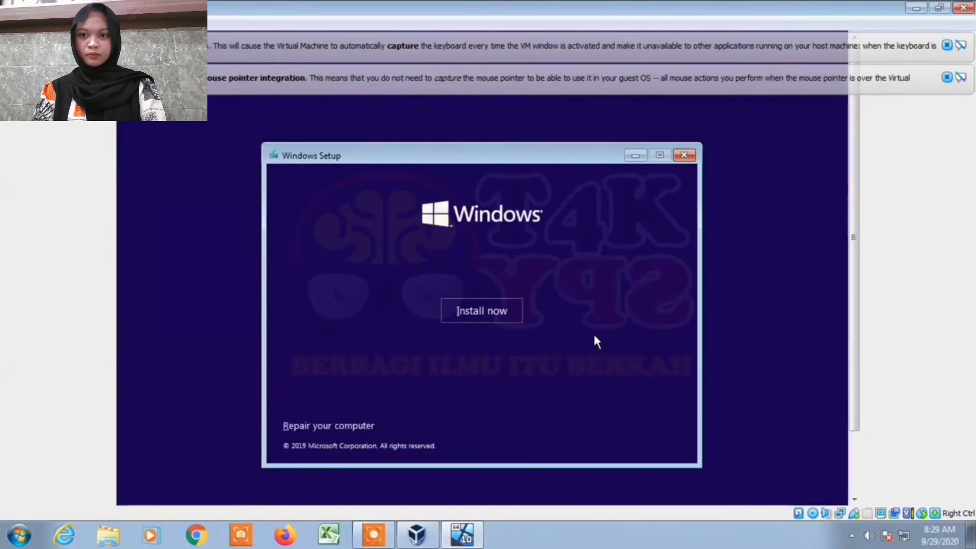
pyautogui.click(501, 316)
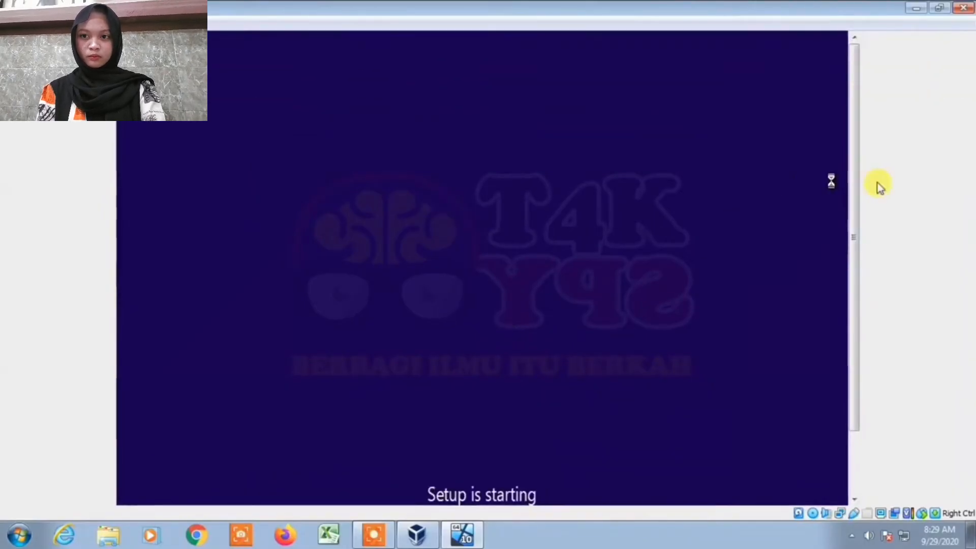
# Choose Windows 10 Enterprise x64 as the operating system to install.
pyautogui.moveTo(854, 183); pyautogui.dragTo(878, 221)
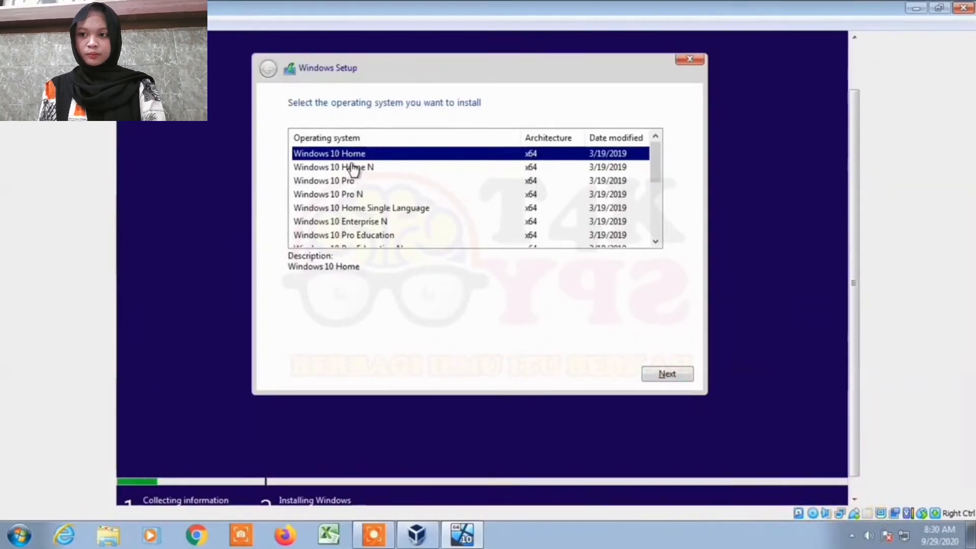
pyautogui.scroll(-1, 367, 204)
pyautogui.scroll(-2, 414, 218)
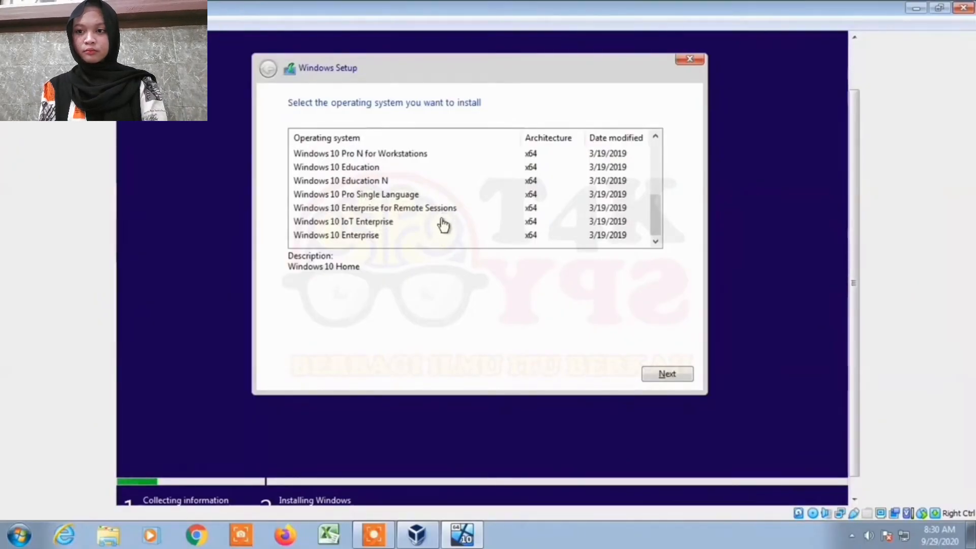
pyautogui.click(423, 241)
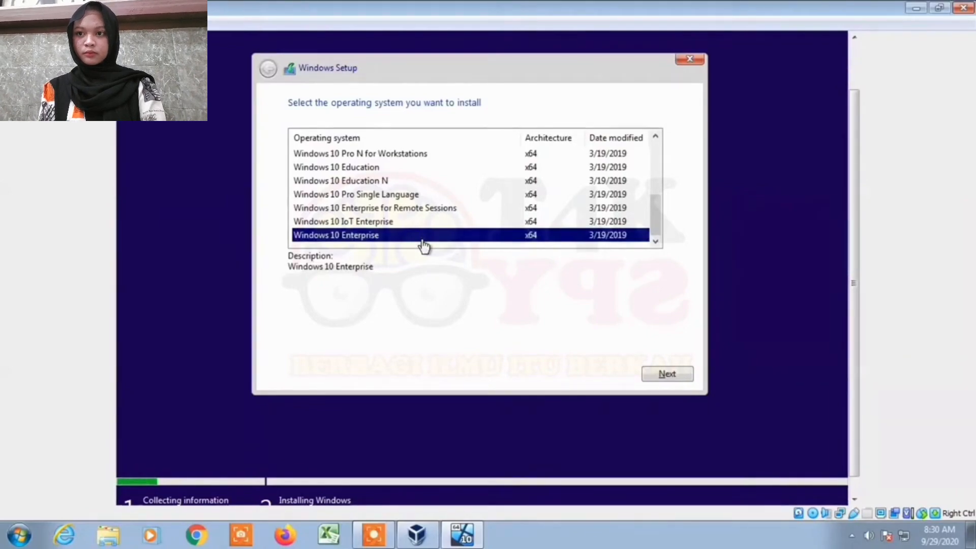
pyautogui.click(677, 376)
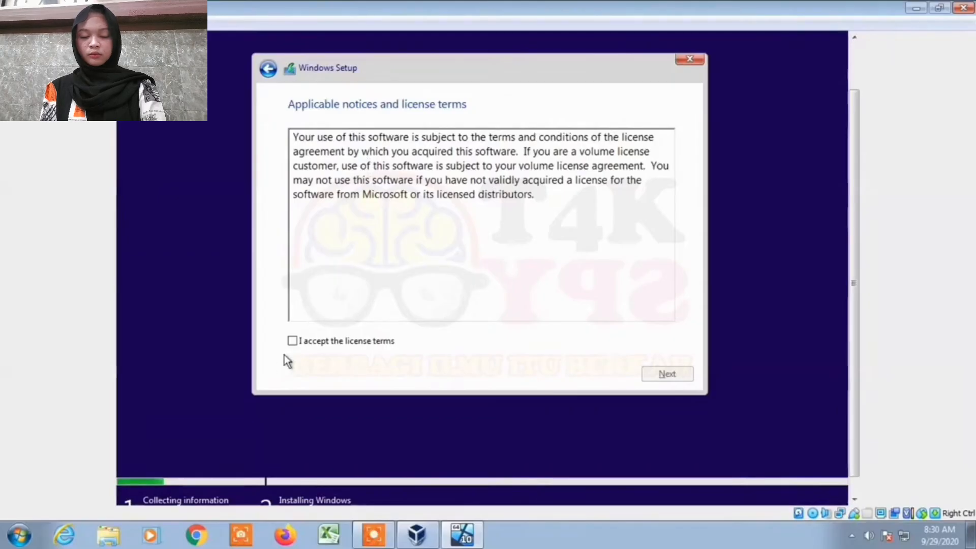
# Accept the license terms and choose the Custom: Install Windows only (advanced) installation type.
pyautogui.click(293, 341)
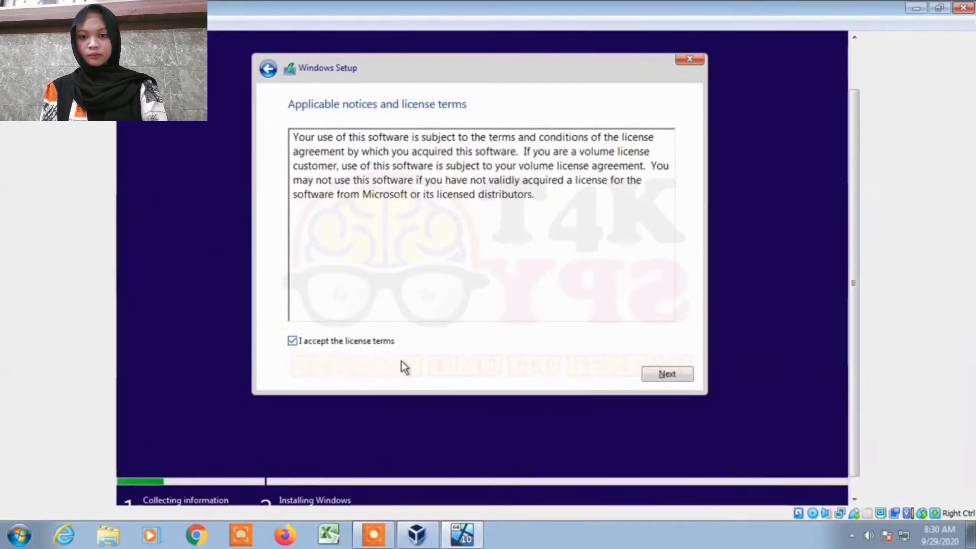
pyautogui.click(663, 373)
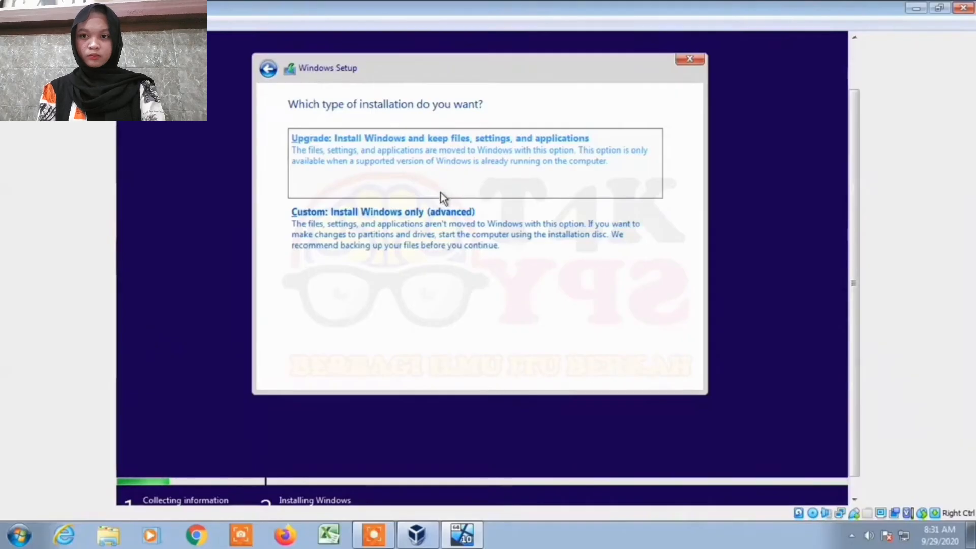
pyautogui.click(425, 221)
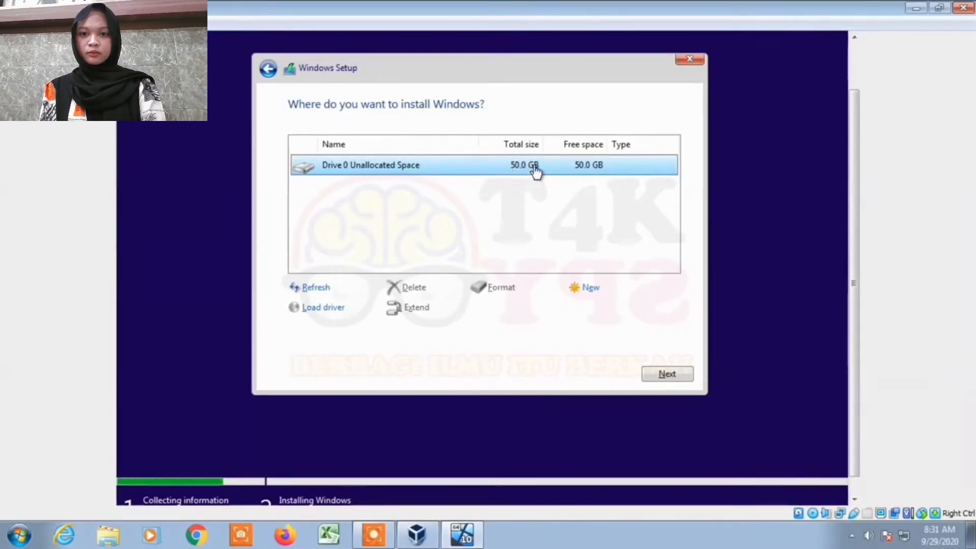
# Create a 41200 MB partition from the unallocated space on Drive 0, allowing additional system partitions.
pyautogui.click(590, 289)
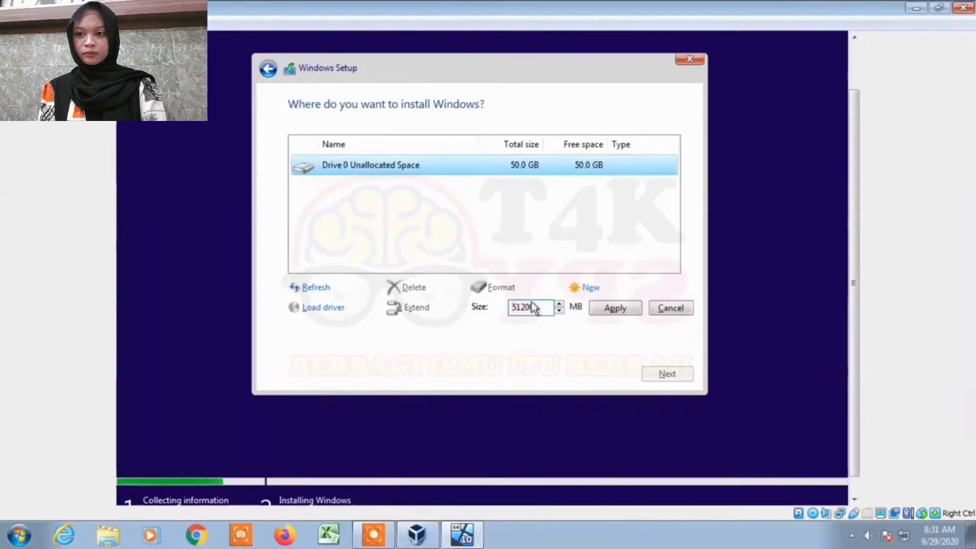
pyautogui.press('Delete')
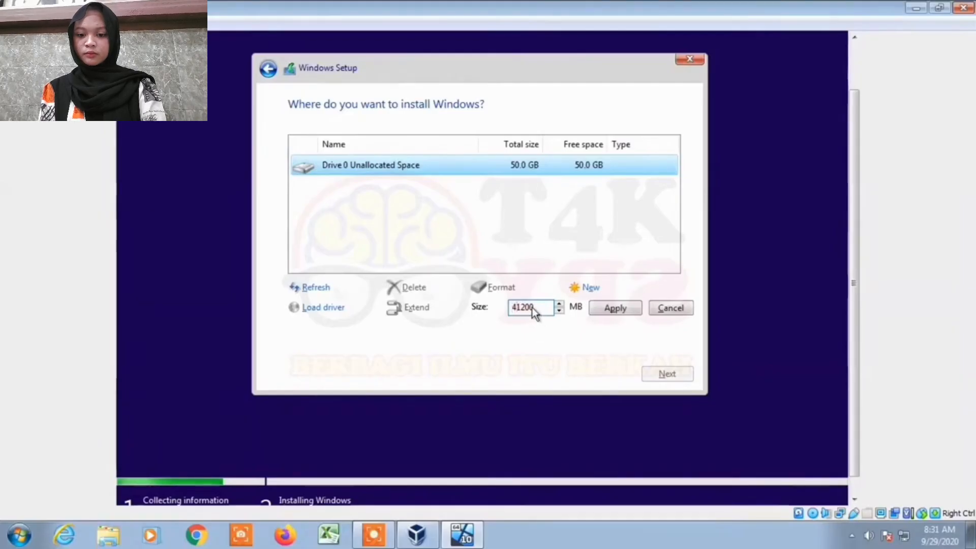
pyautogui.click(614, 308)
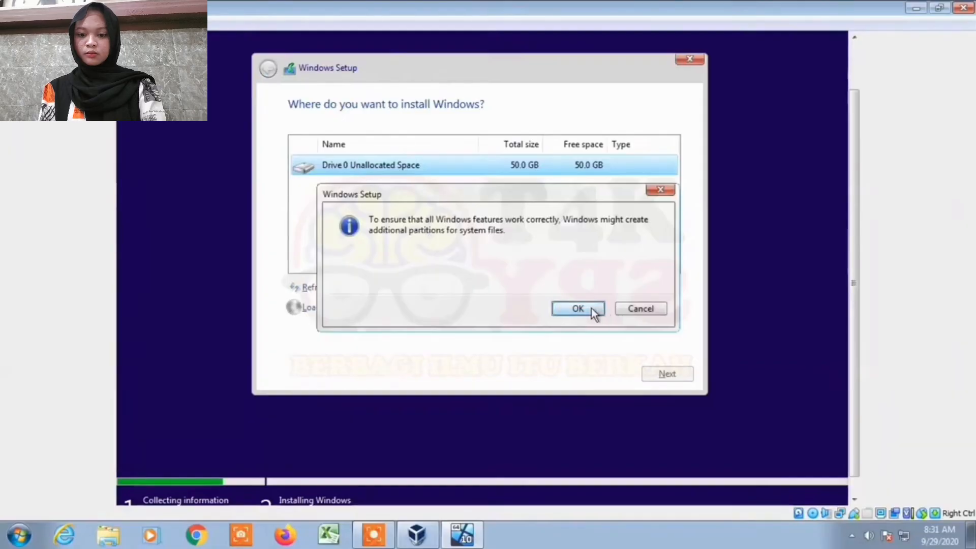
pyautogui.click(586, 308)
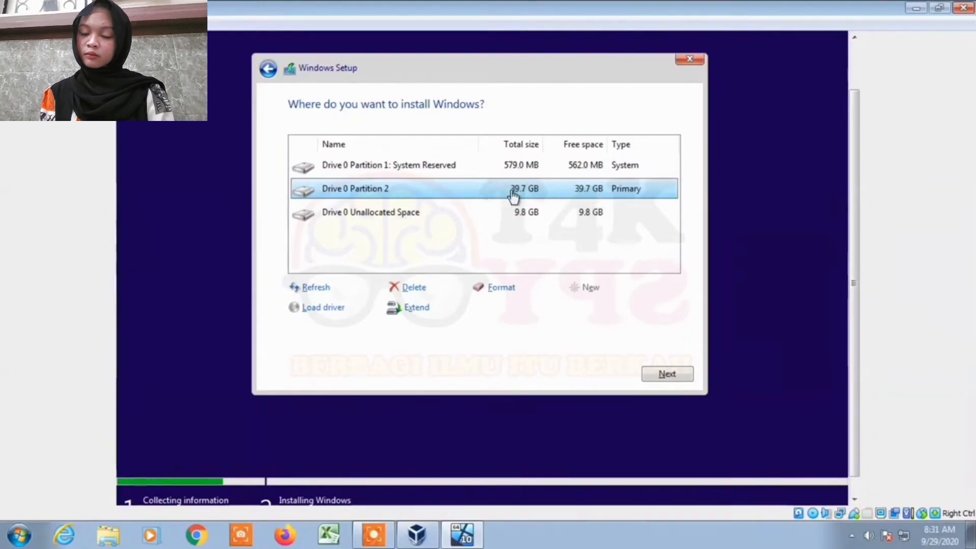
# Create a 9999 MB partition from the remaining unallocated space on Drive 0.
pyautogui.click(462, 212)
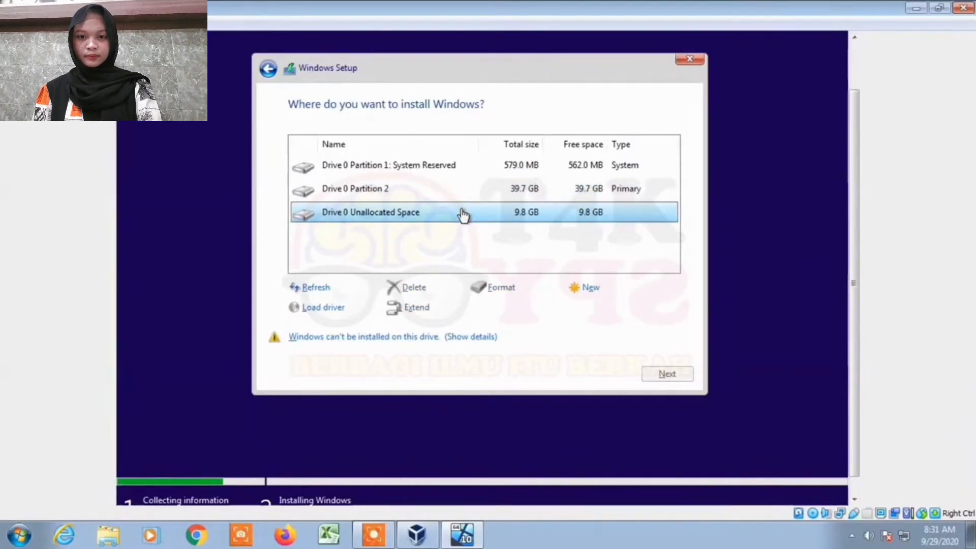
pyautogui.click(593, 288)
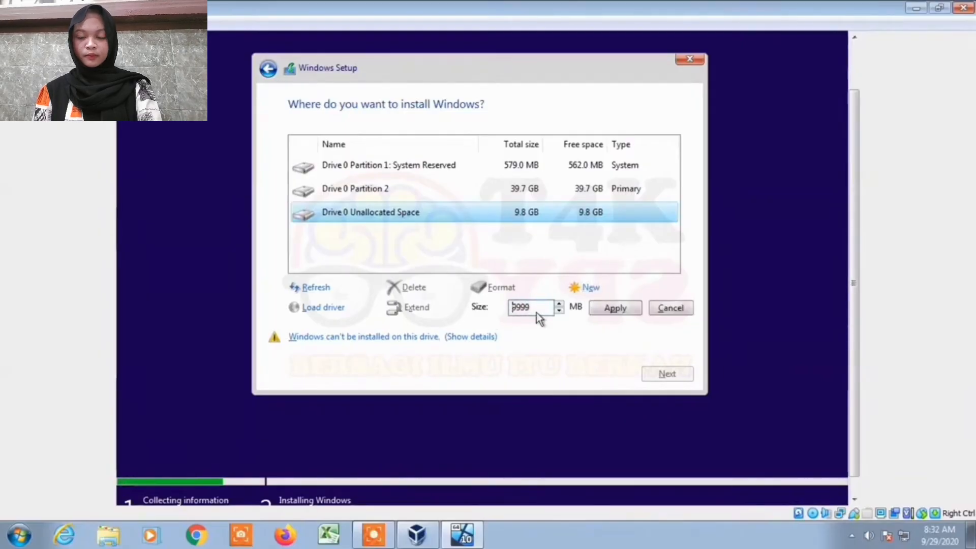
pyautogui.click(611, 313)
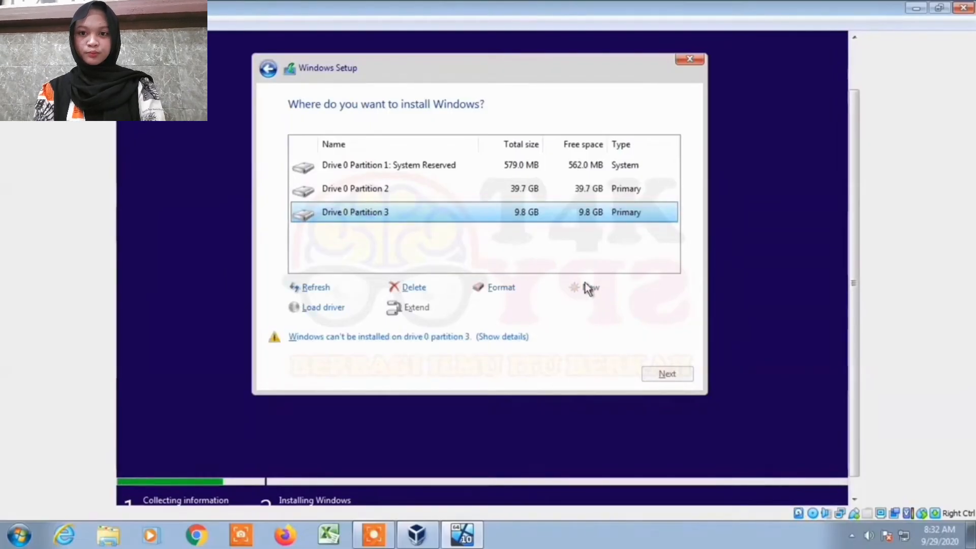
# Select Drive 0 Partition 2 as the installation target and begin installing Windows on it.
pyautogui.click(589, 192)
pyautogui.click(590, 213)
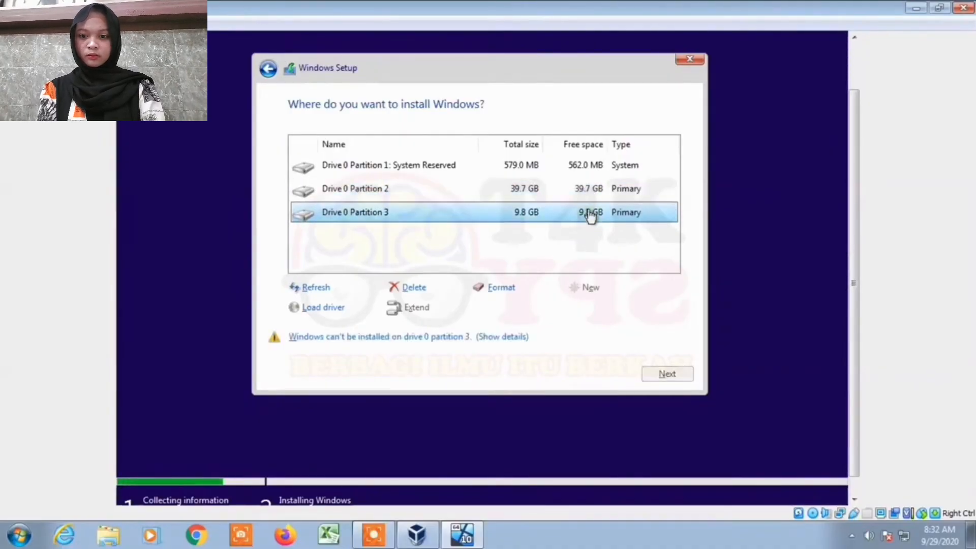
pyautogui.click(527, 194)
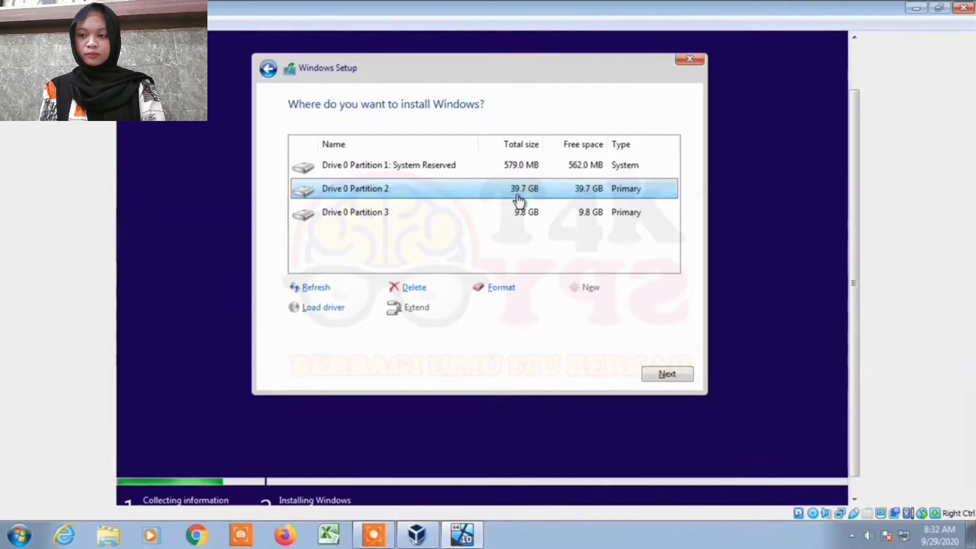
pyautogui.click(656, 377)
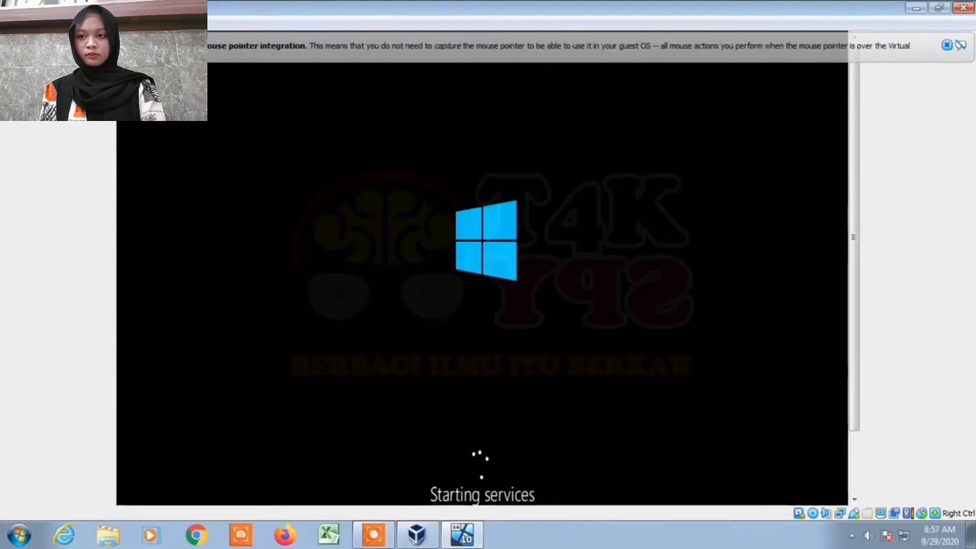
# Choose "I own it" as the PC's owner in Windows setup and continue.
pyautogui.moveTo(855, 127); pyautogui.dragTo(855, 172)
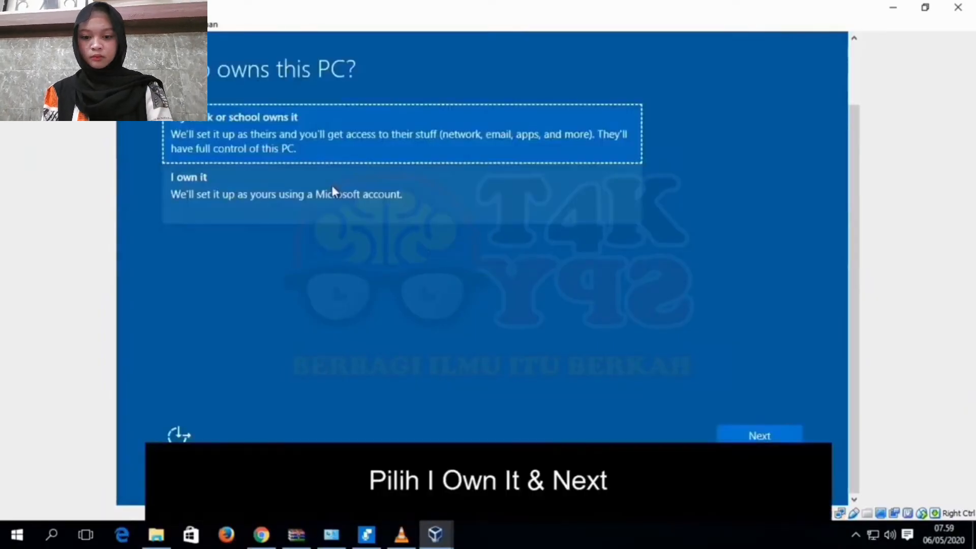
pyautogui.click(332, 185)
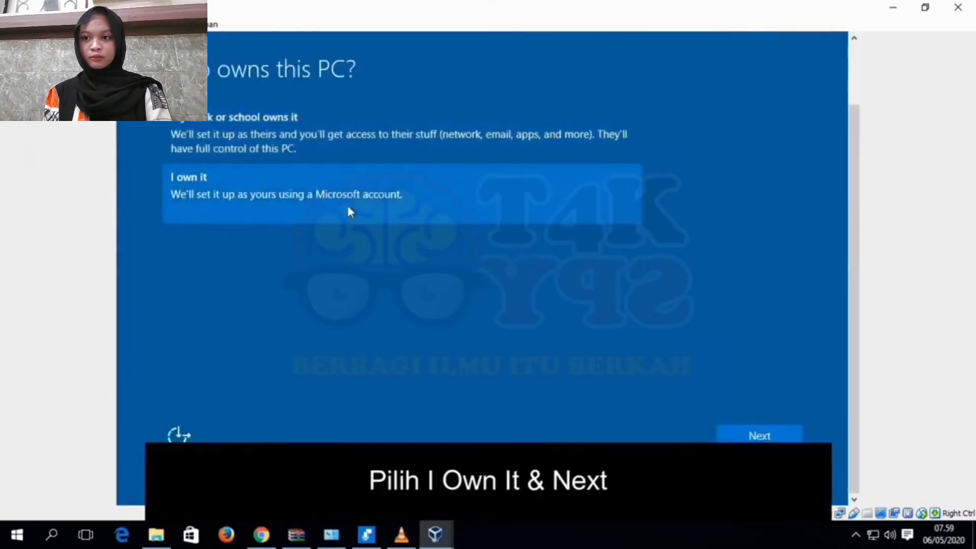
pyautogui.click(745, 436)
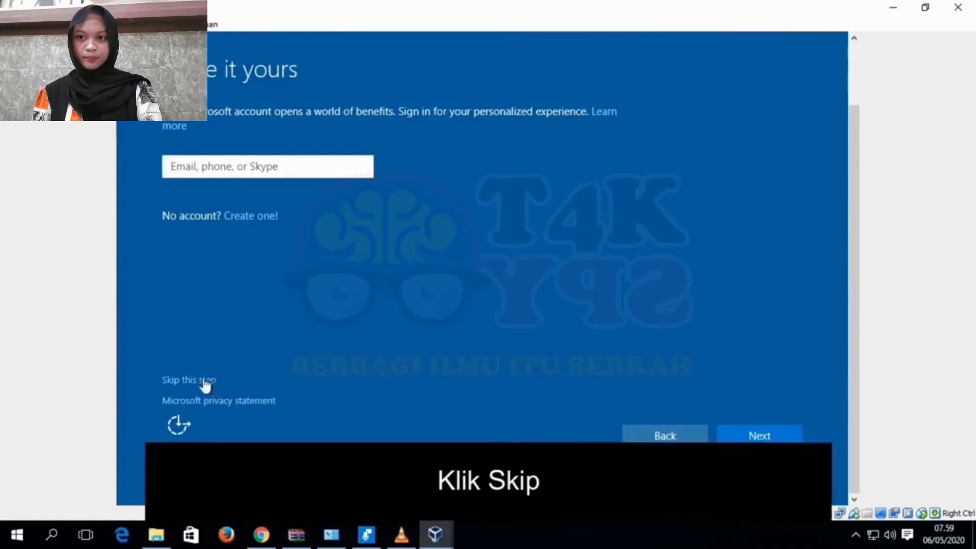
# Skip the Microsoft account sign-in, fill in the user name for the local PC account and continue.
pyautogui.click(203, 380)
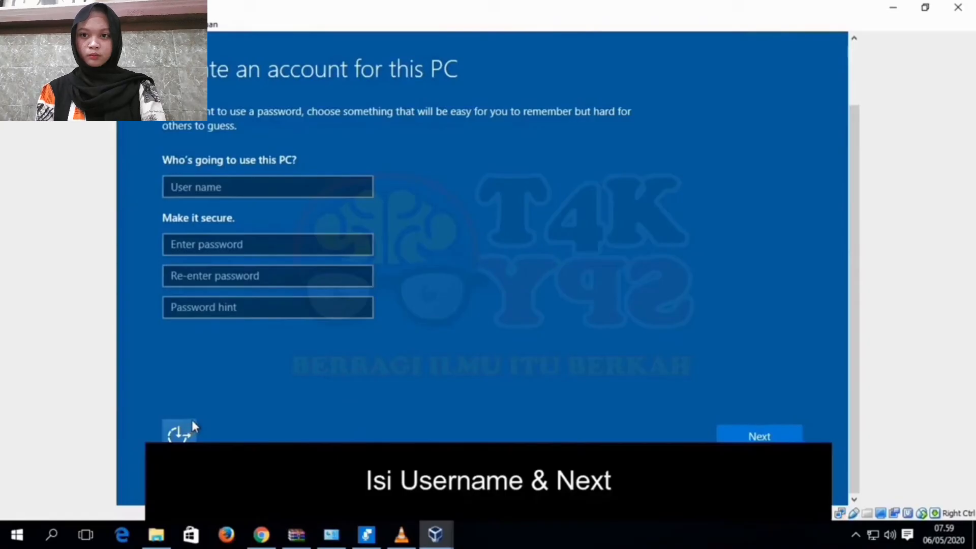
pyautogui.click(273, 200)
pyautogui.click(751, 441)
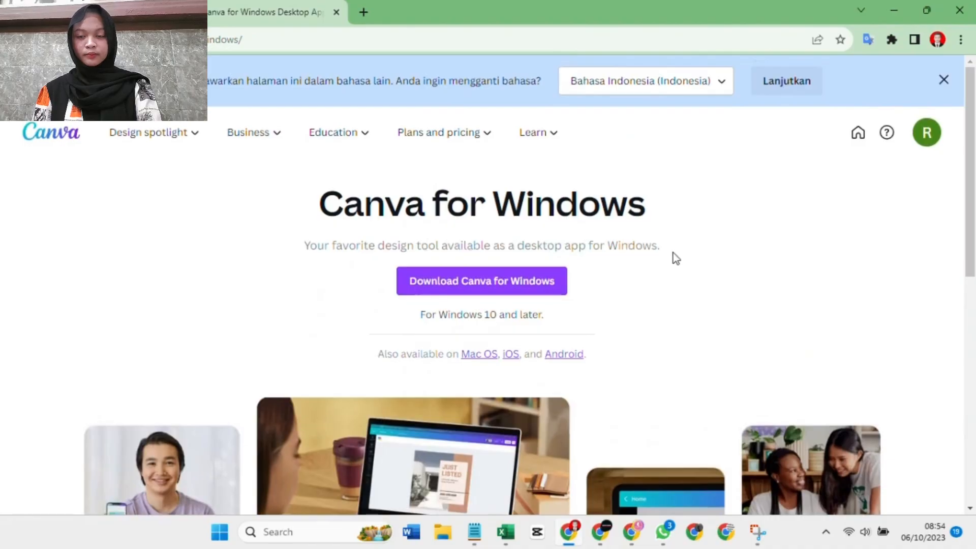
# Download Canva for Windows and set Canva Setup 1.74.1.exe to open when the download finishes.
pyautogui.scroll(-10, 673, 254)
pyautogui.scroll(10, 673, 252)
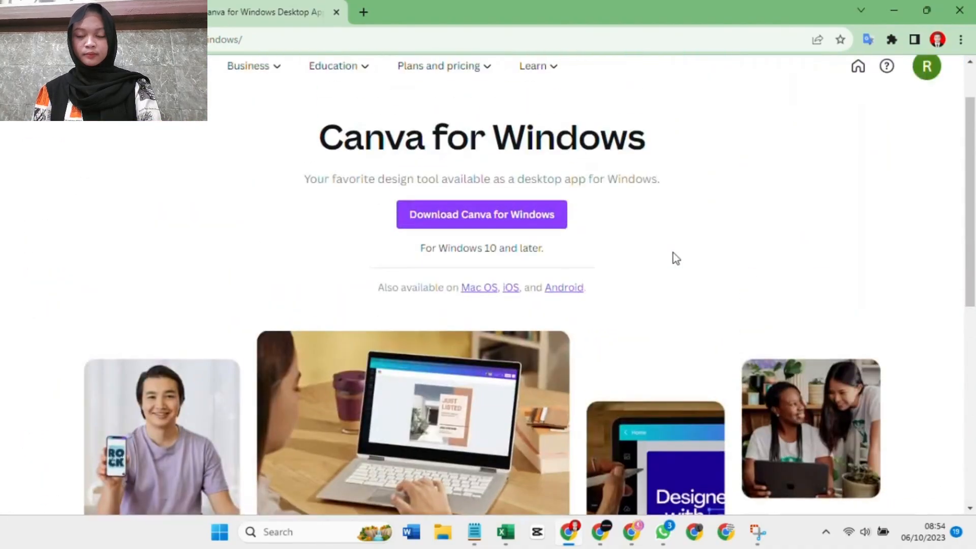
pyautogui.click(494, 227)
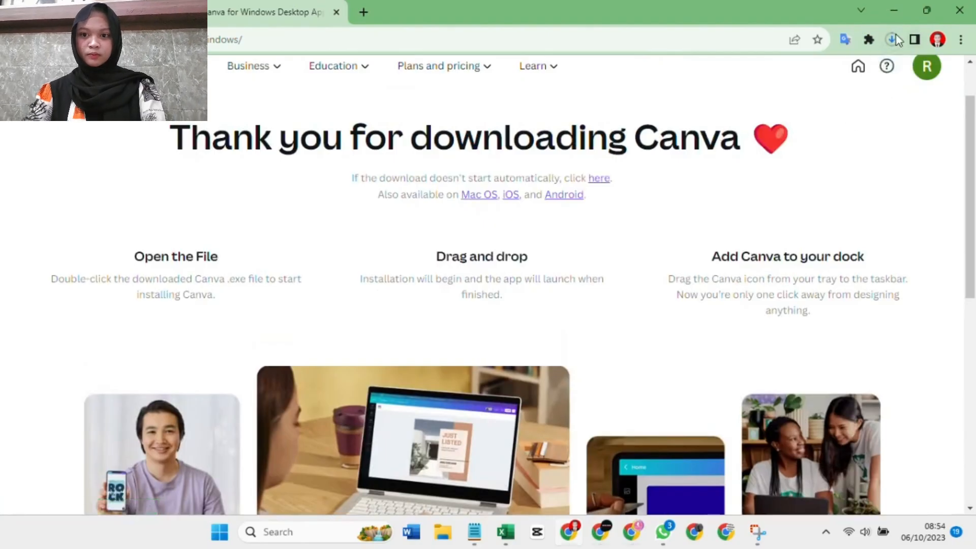
pyautogui.click(893, 39)
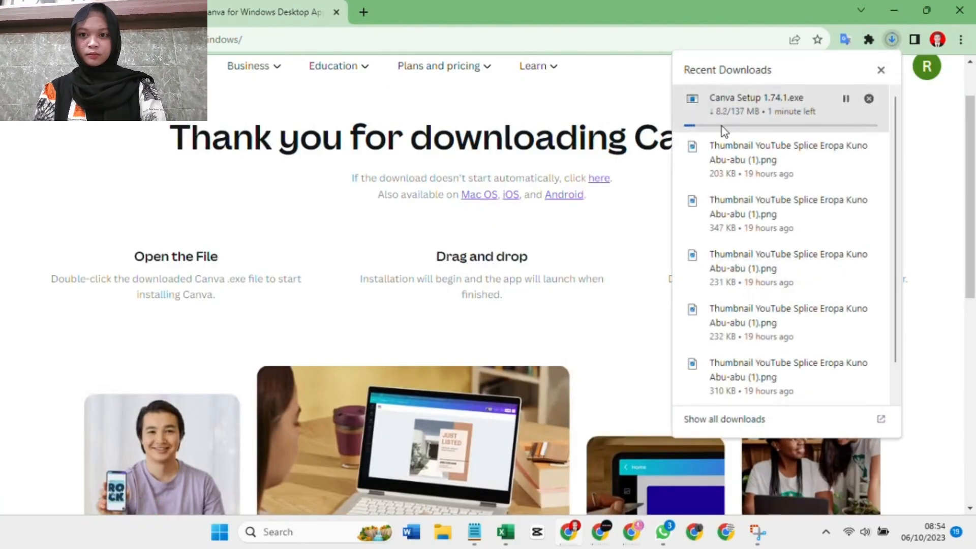
pyautogui.click(733, 107)
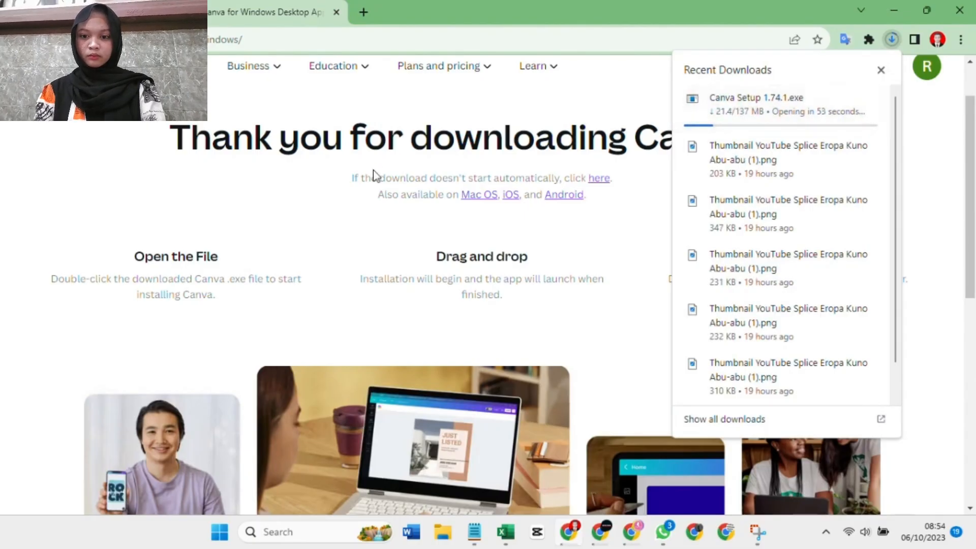
pyautogui.click(73, 185)
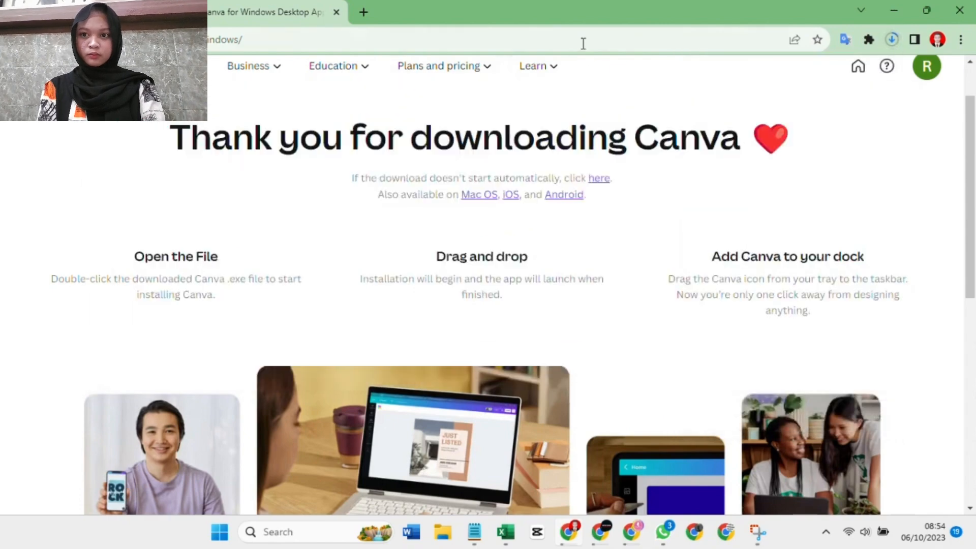
# Open the bookmarked Canva home page in a new browser tab.
pyautogui.click(363, 13)
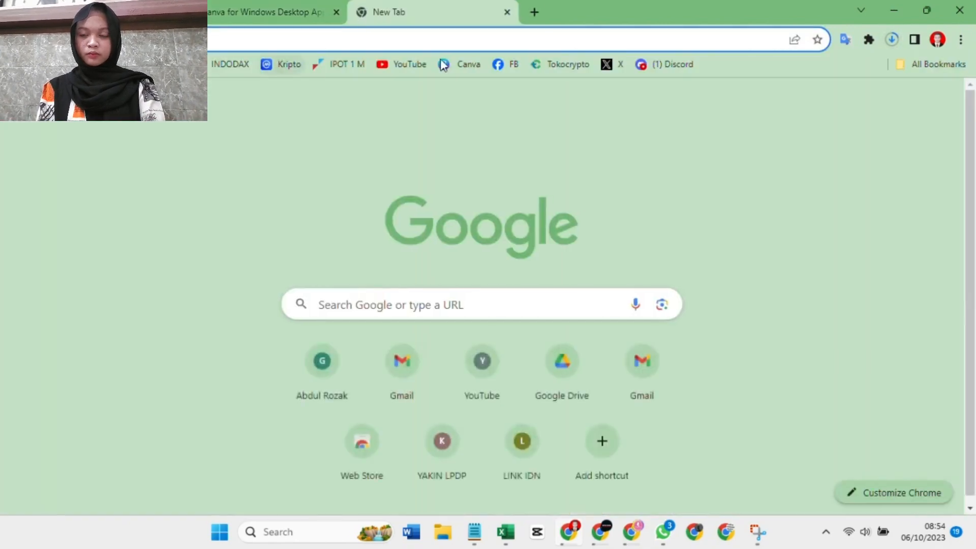
pyautogui.click(468, 65)
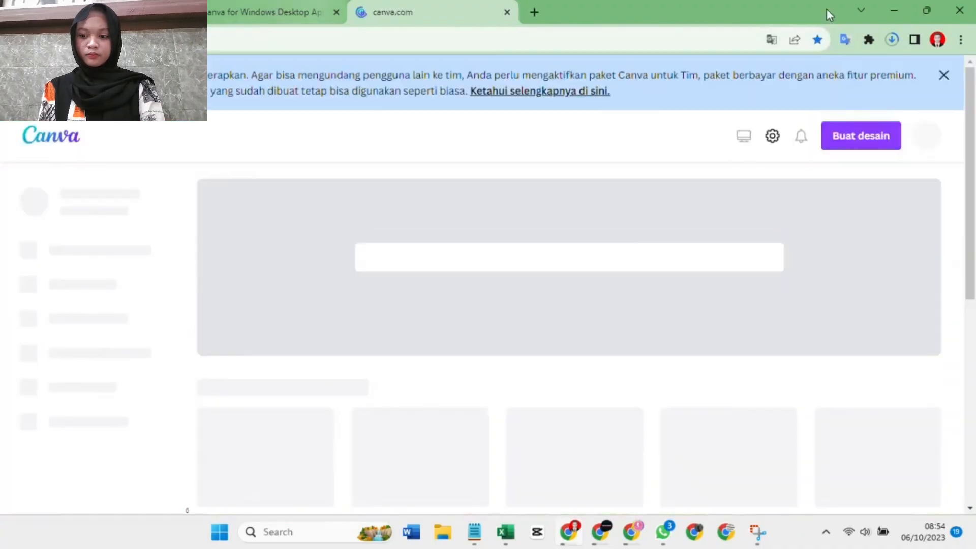
# Pause the download of Canva Setup 1.74.1.exe and return to the Canva home page.
pyautogui.click(891, 42)
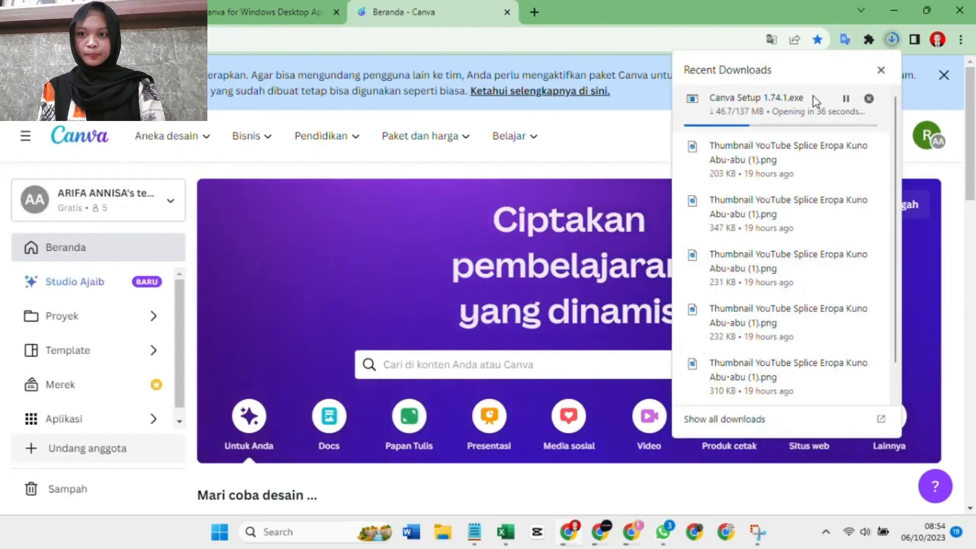
pyautogui.click(845, 98)
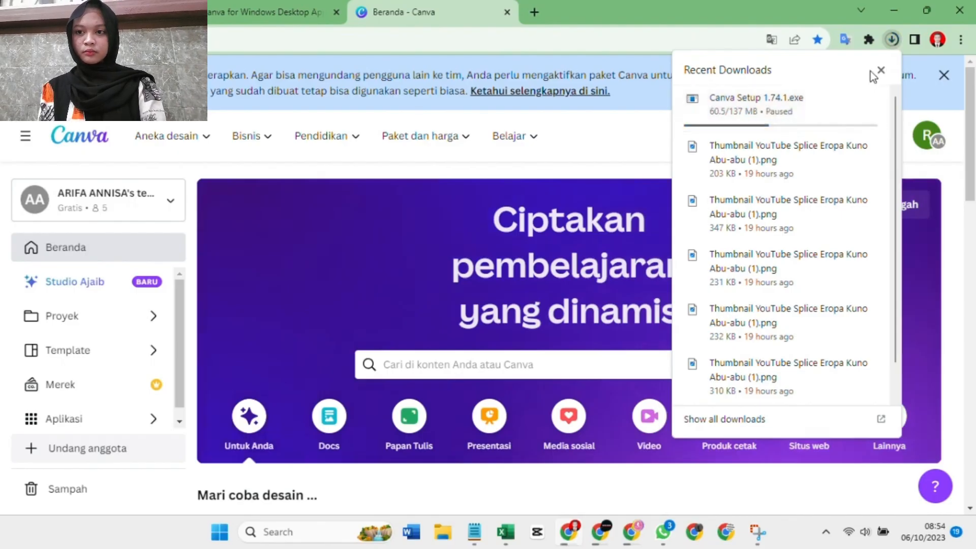
pyautogui.click(626, 45)
pyautogui.scroll(-5, 584, 203)
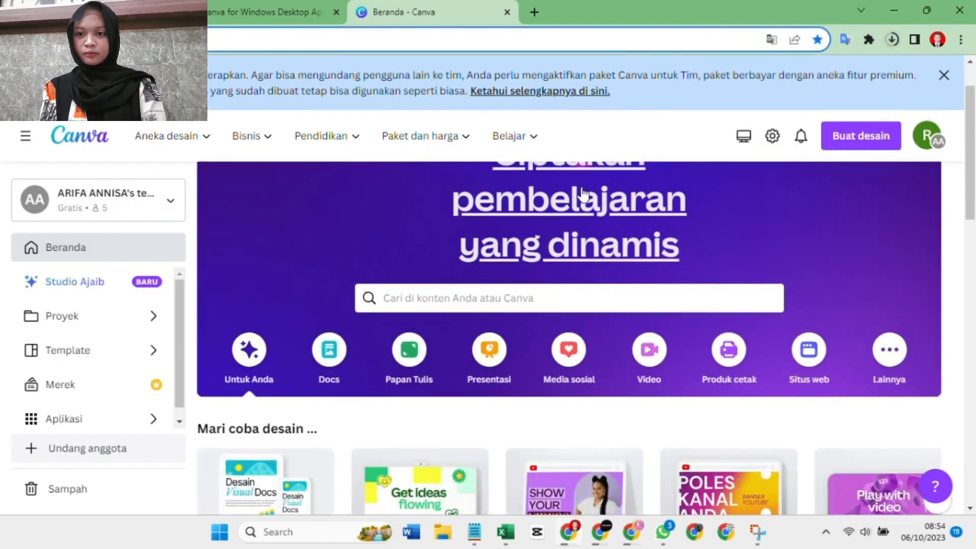
pyautogui.scroll(-3, 584, 205)
pyautogui.scroll(3, 581, 218)
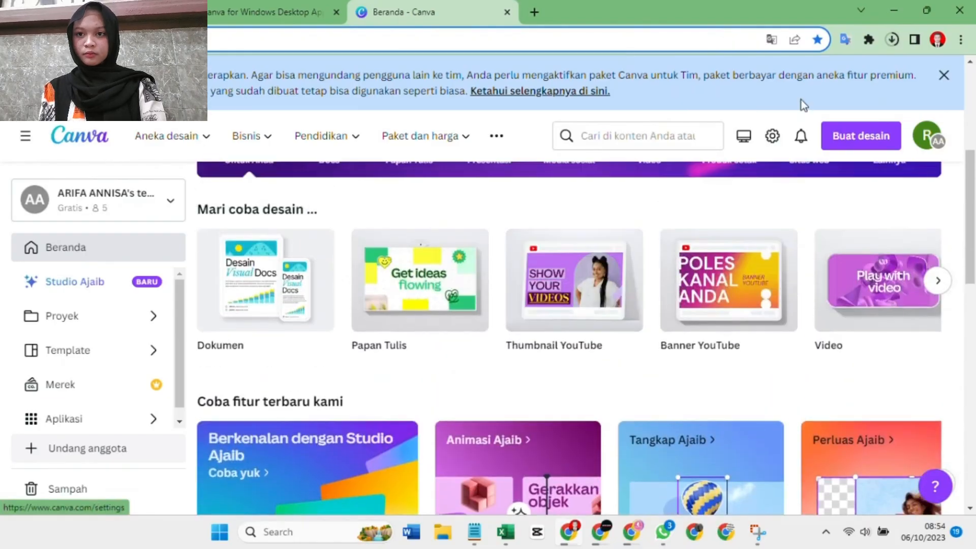
# Resume the paused download of Canva Setup 1.74.1.exe and close the download list.
pyautogui.click(891, 40)
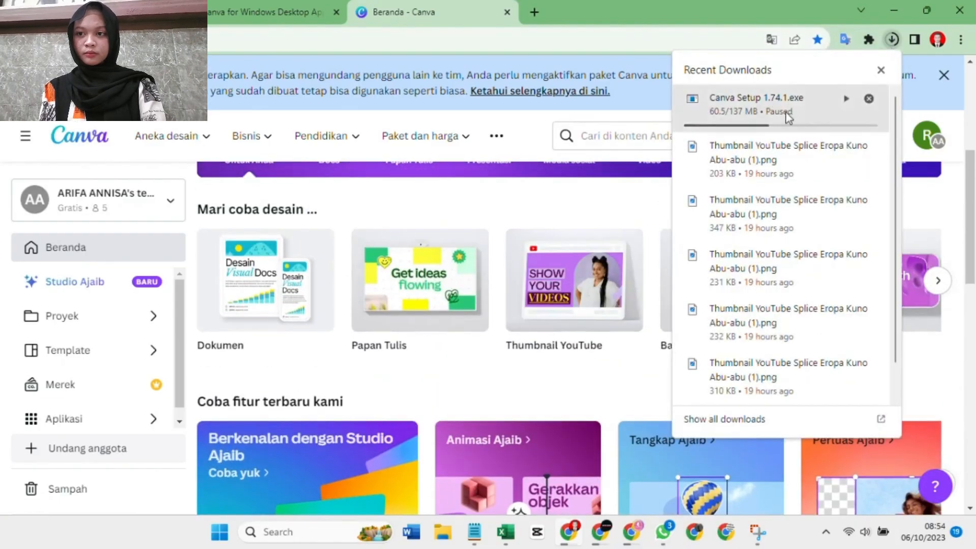
pyautogui.click(845, 98)
pyautogui.scroll(-5, 450, 203)
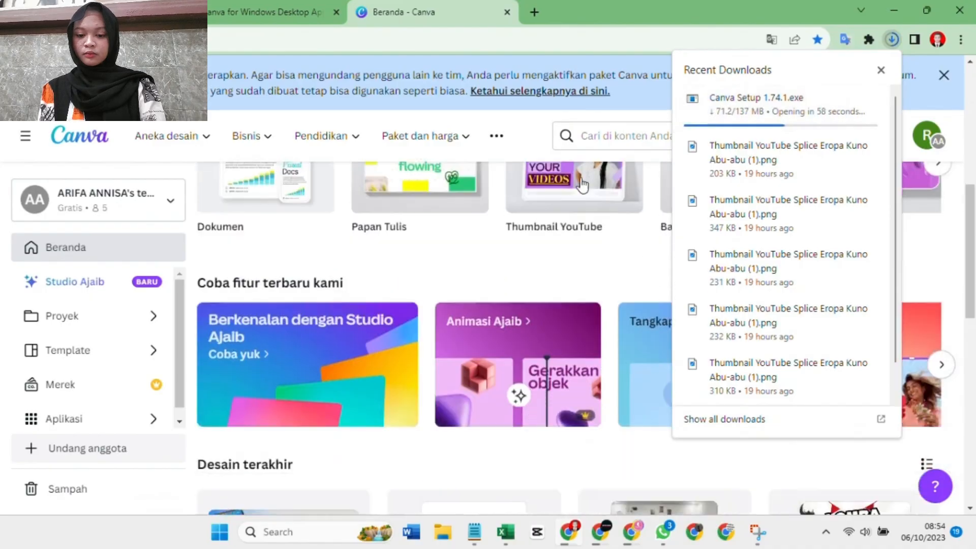
pyautogui.click(437, 190)
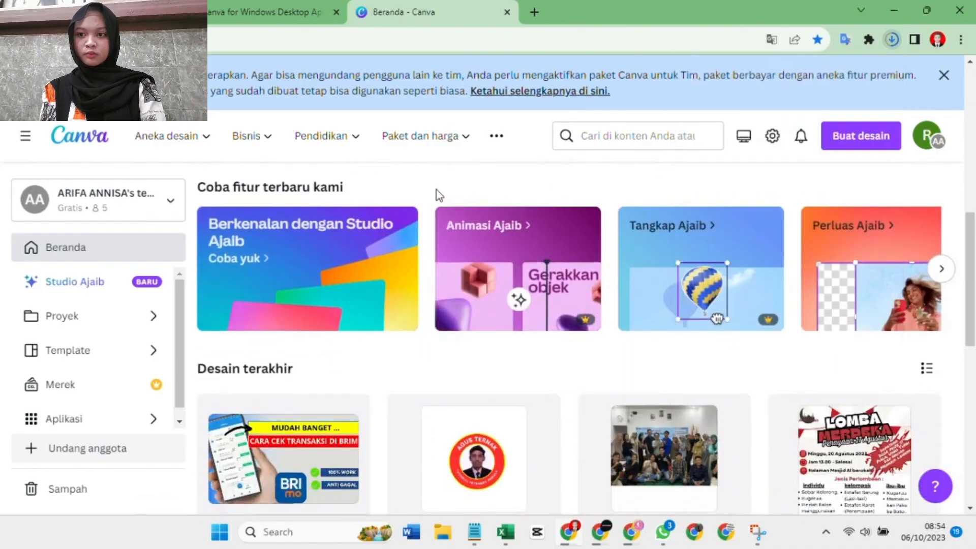
# Browse the designs and templates in the Lainnya category on the Canva home page and check the installer's download progress.
pyautogui.scroll(-8, 437, 193)
pyautogui.scroll(13, 437, 196)
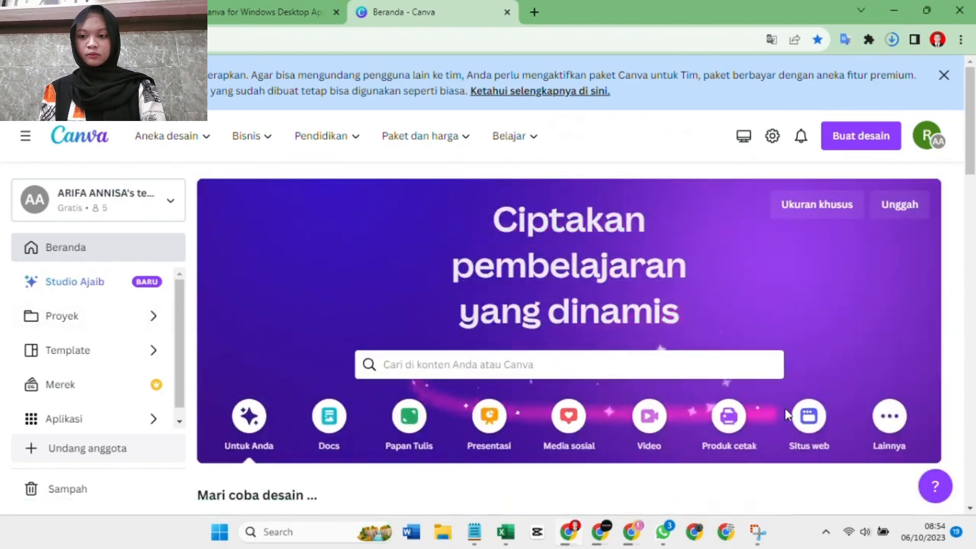
pyautogui.click(893, 423)
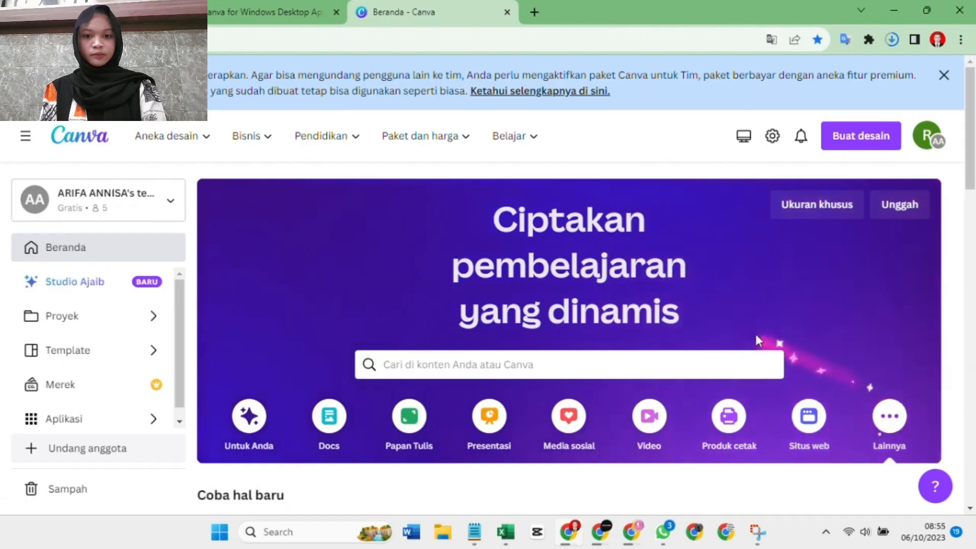
pyautogui.scroll(-4, 758, 342)
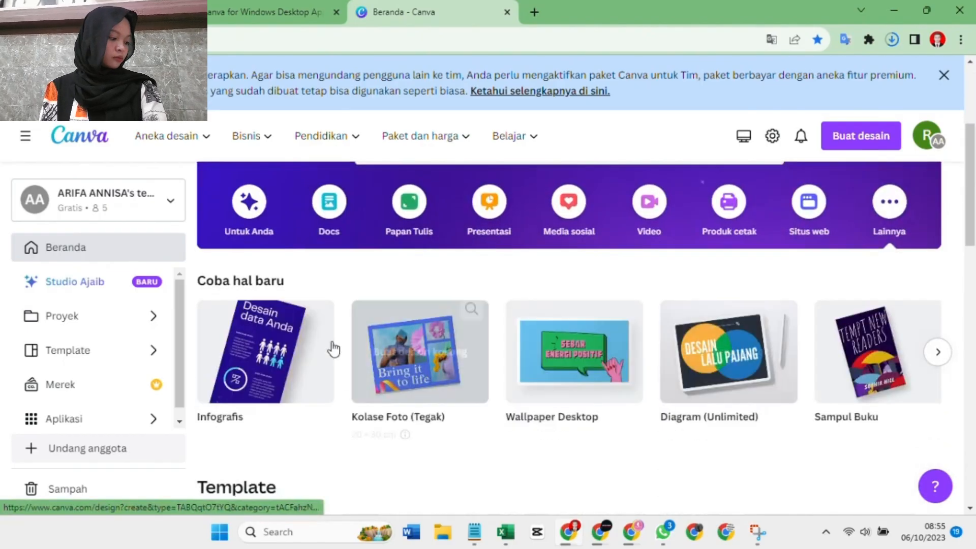
pyautogui.click(893, 40)
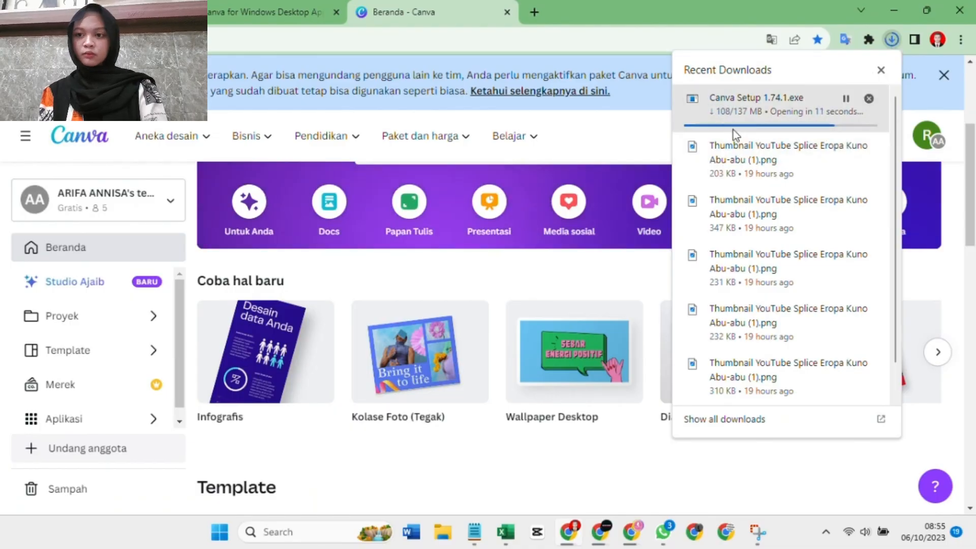
pyautogui.scroll(-3, 531, 222)
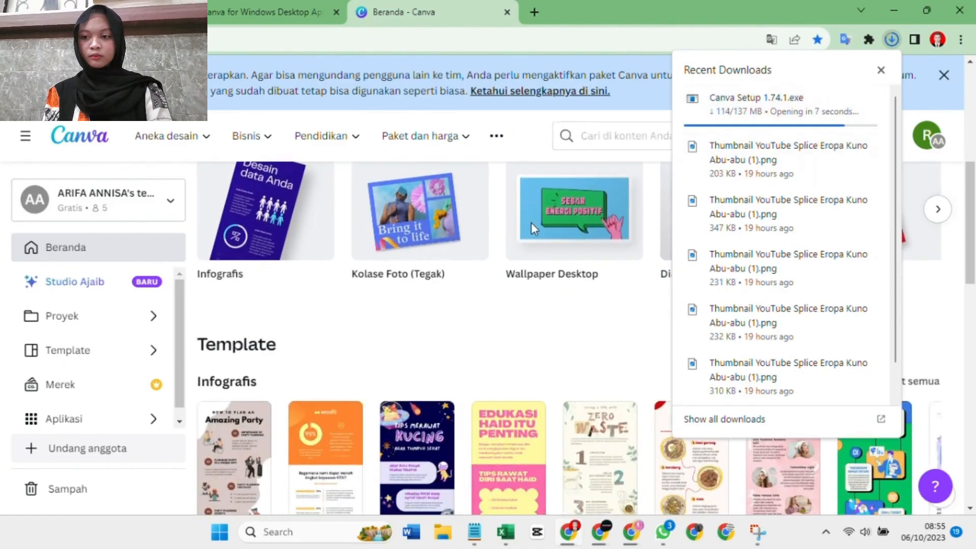
pyautogui.scroll(-6, 532, 223)
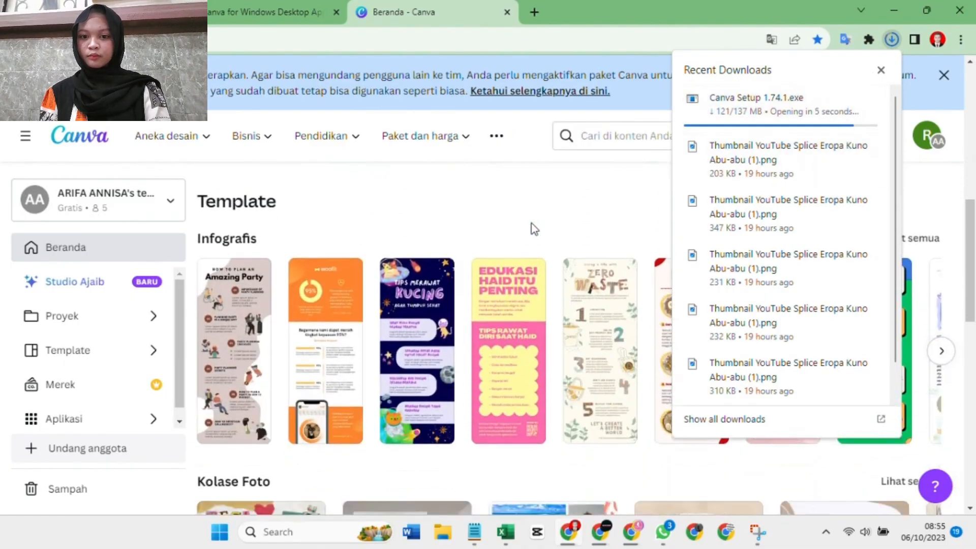
pyautogui.scroll(-3, 532, 223)
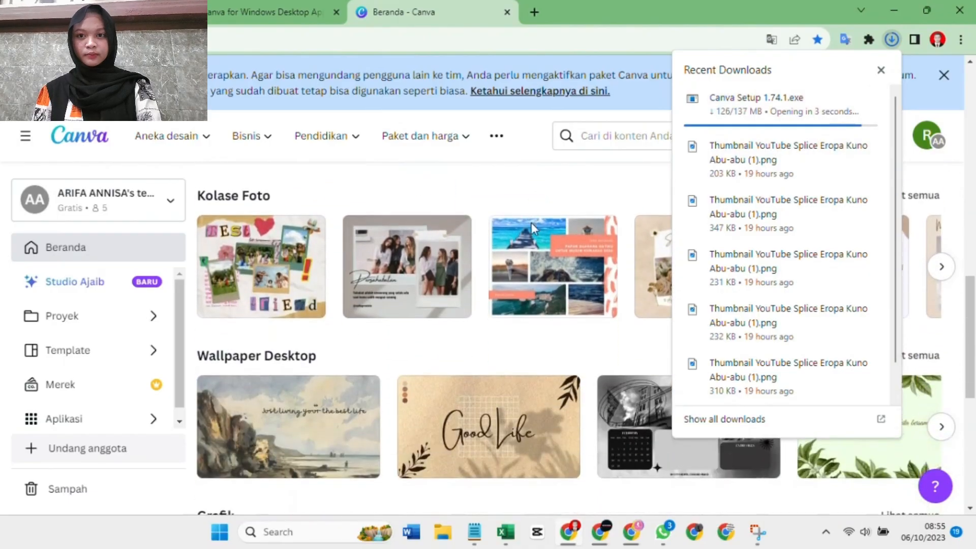
pyautogui.scroll(9, 539, 214)
# Enter "feed i" as the search term for Canva templates.
pyautogui.click(602, 136)
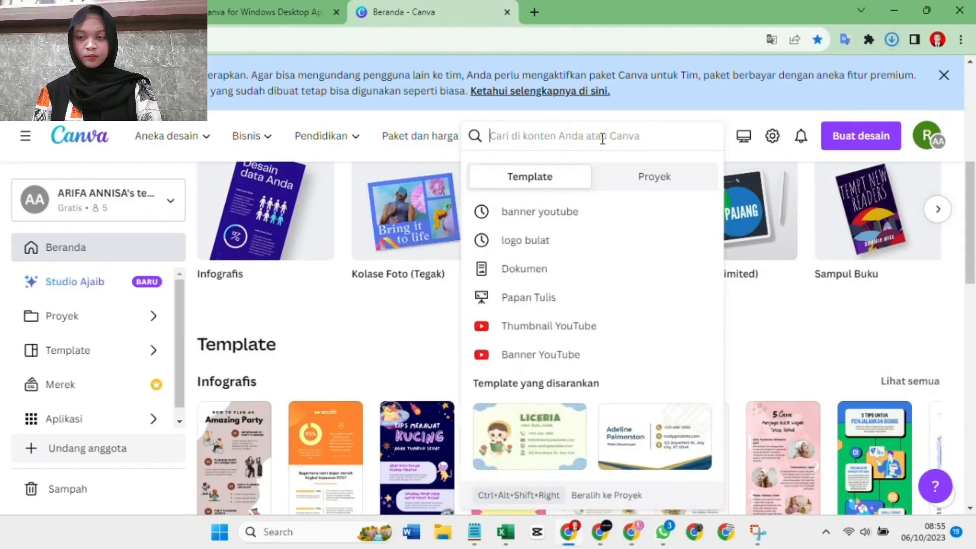
pyautogui.write('fee')
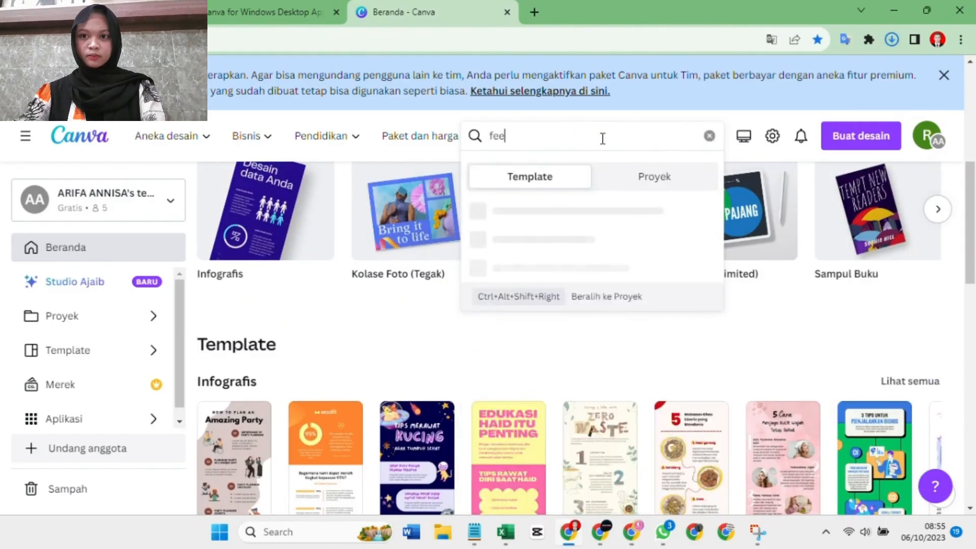
pyautogui.write('d i')
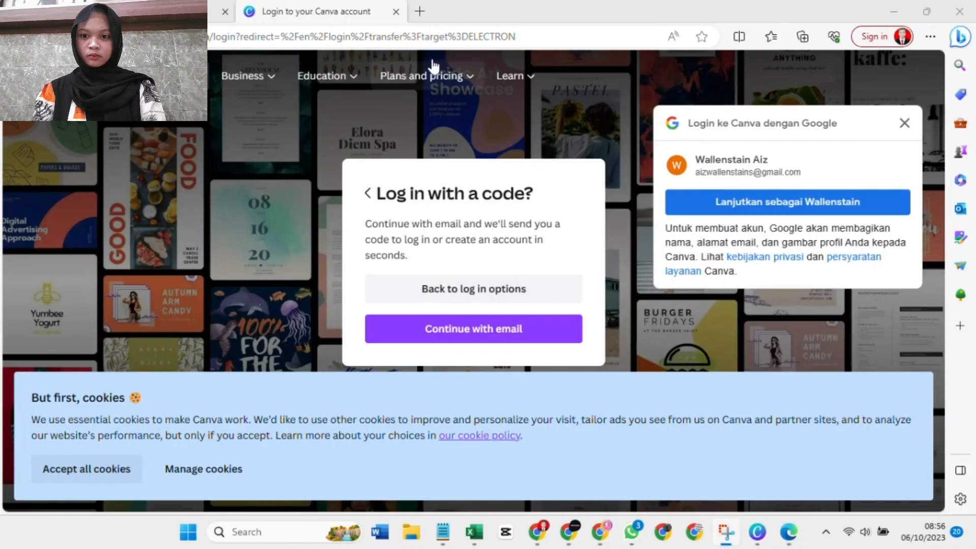
# Continue the Canva login with email in Microsoft Edge, submit the account's e-mail address and dismiss the Google sign-in prompt.
pyautogui.moveTo(430, 86)
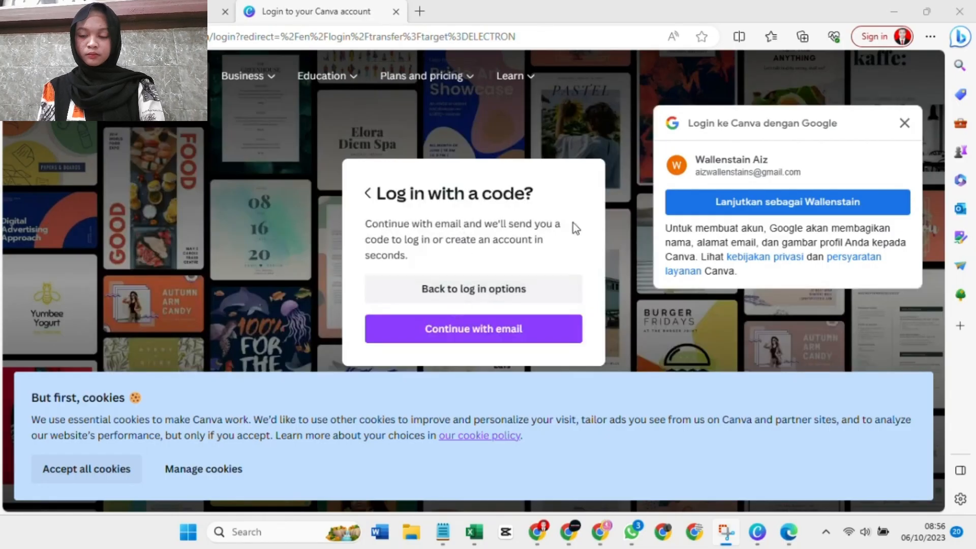
pyautogui.click(510, 335)
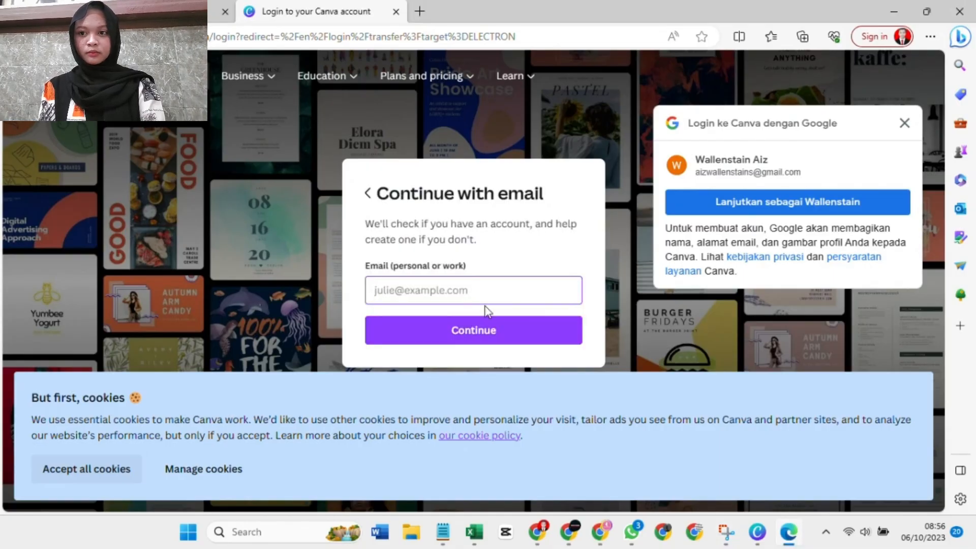
pyautogui.write('r')
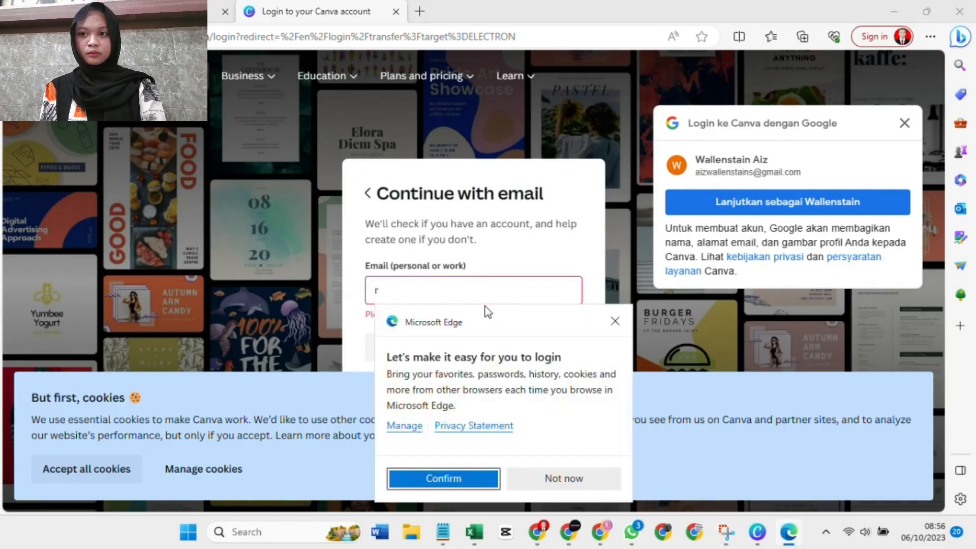
pyautogui.click(487, 281)
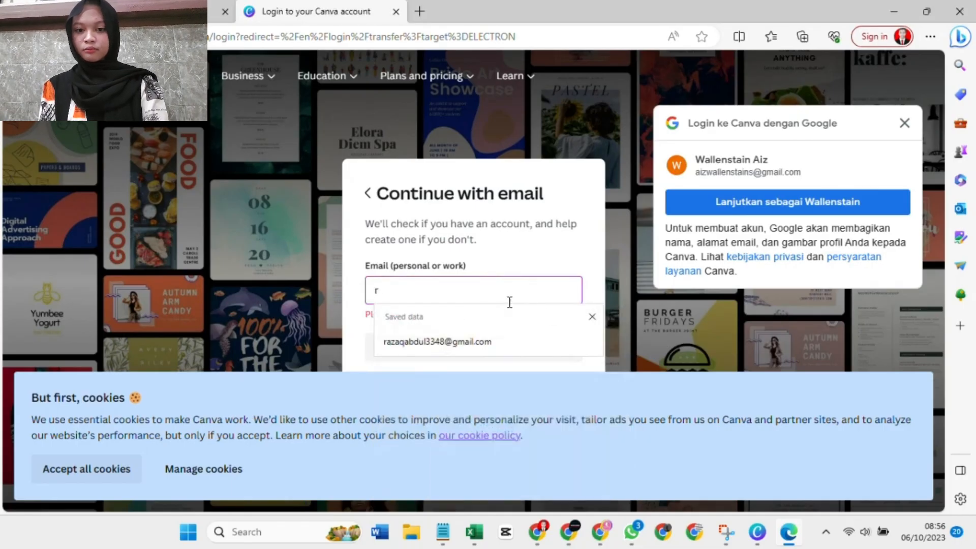
pyautogui.click(478, 339)
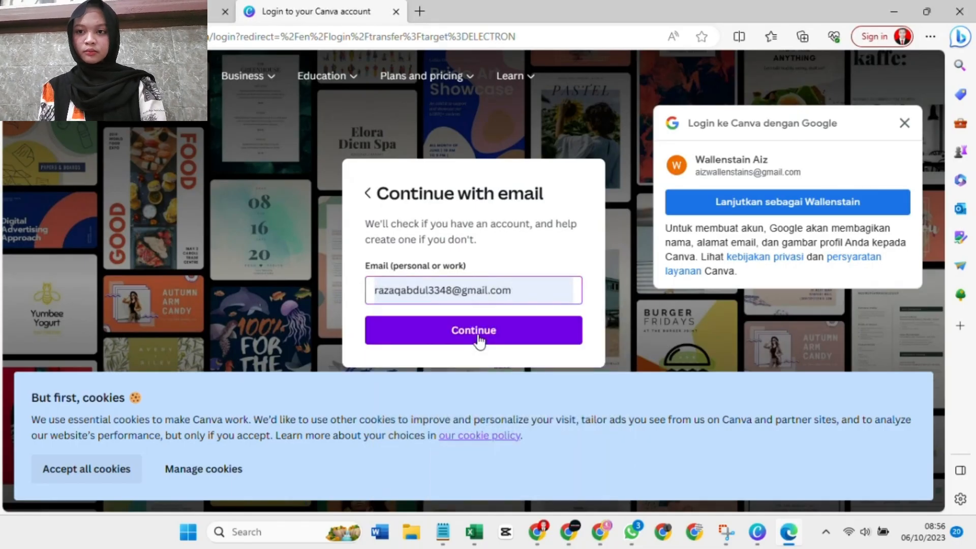
pyautogui.click(481, 331)
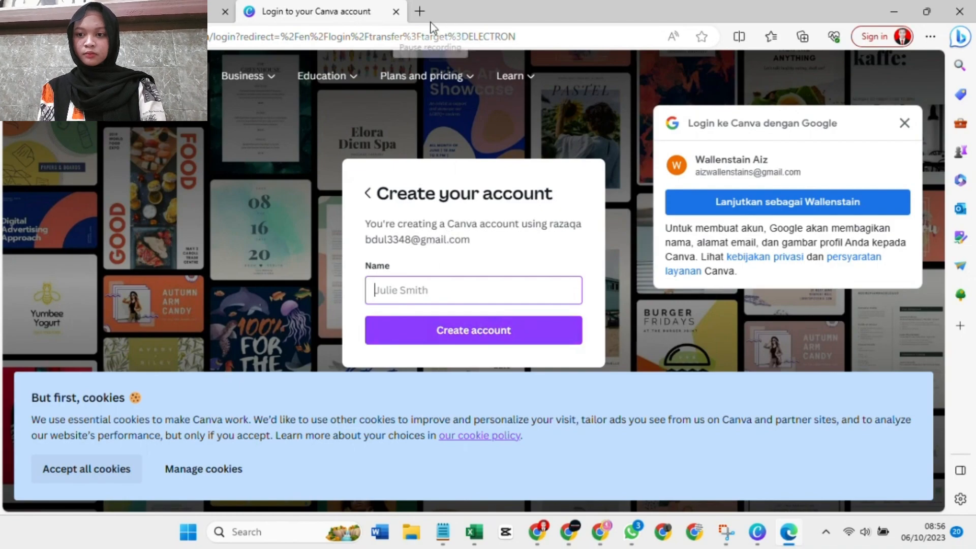
pyautogui.click(895, 123)
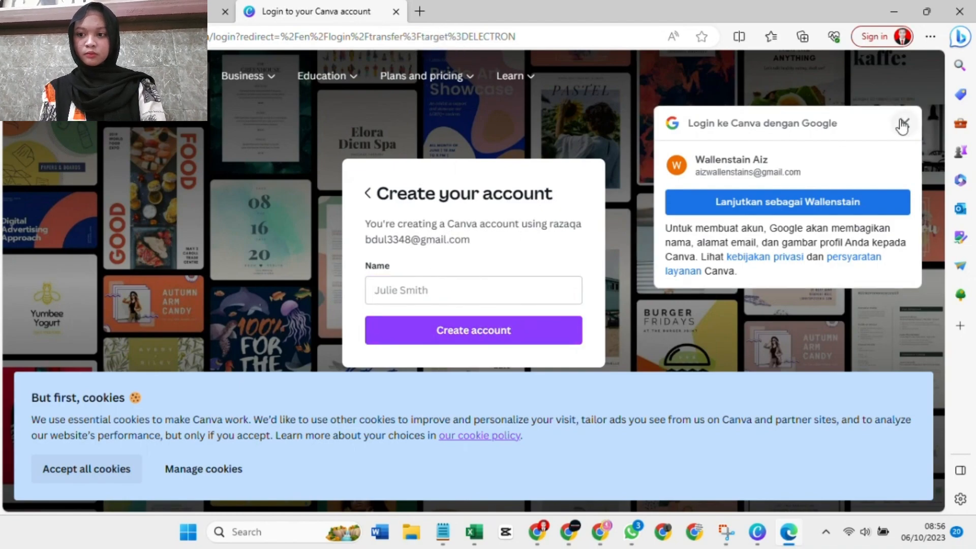